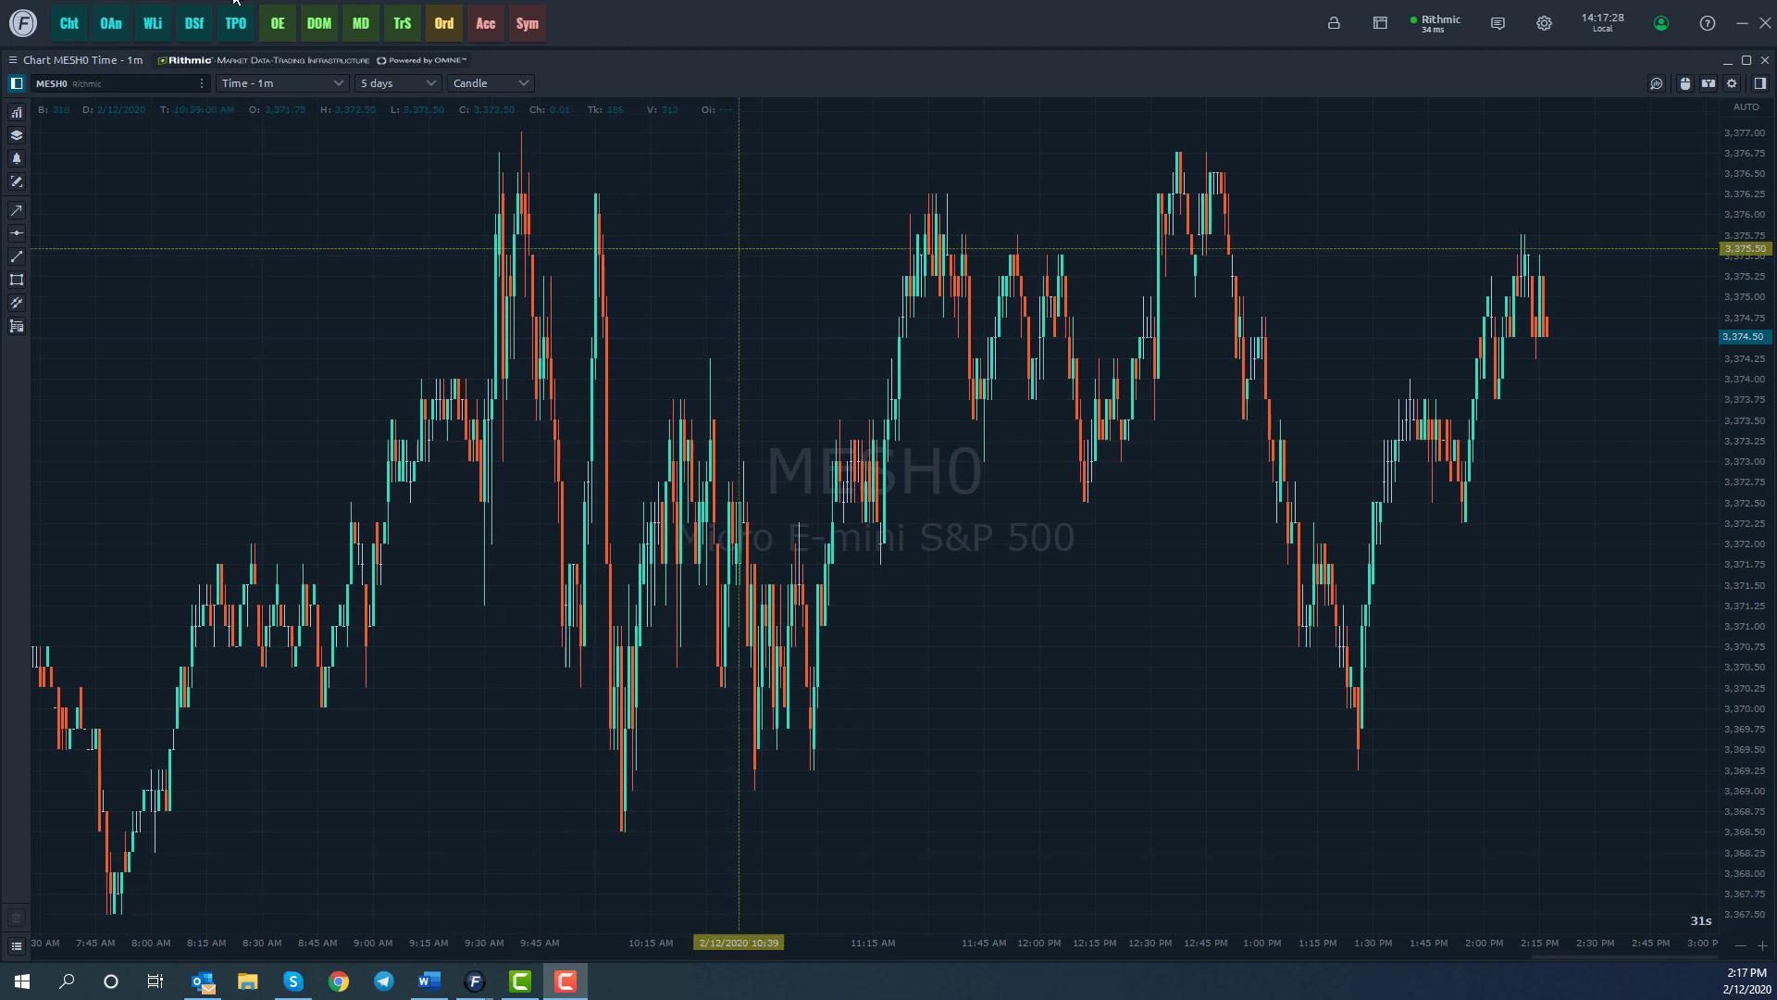
Step: Open an ES DOM Surface heatmap window from the F menu and maximize it
{"action": "left_click", "coordinate": [20, 33]}
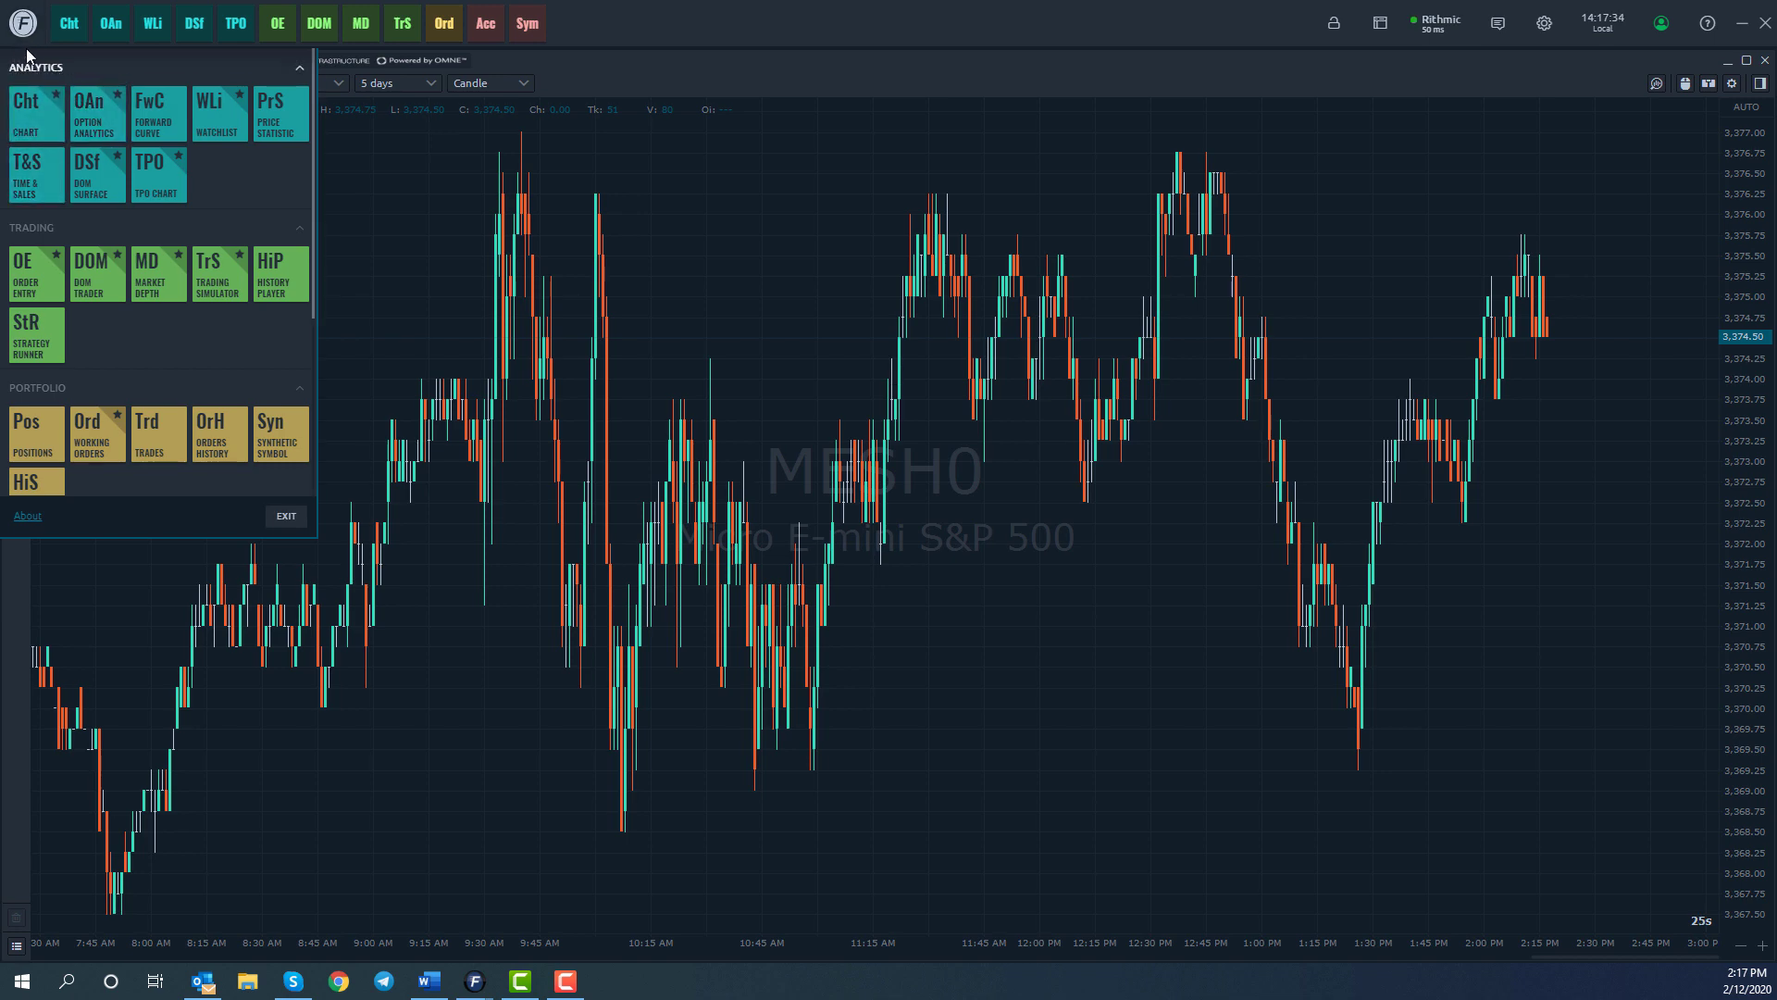
{"action": "left_click", "coordinate": [86, 175]}
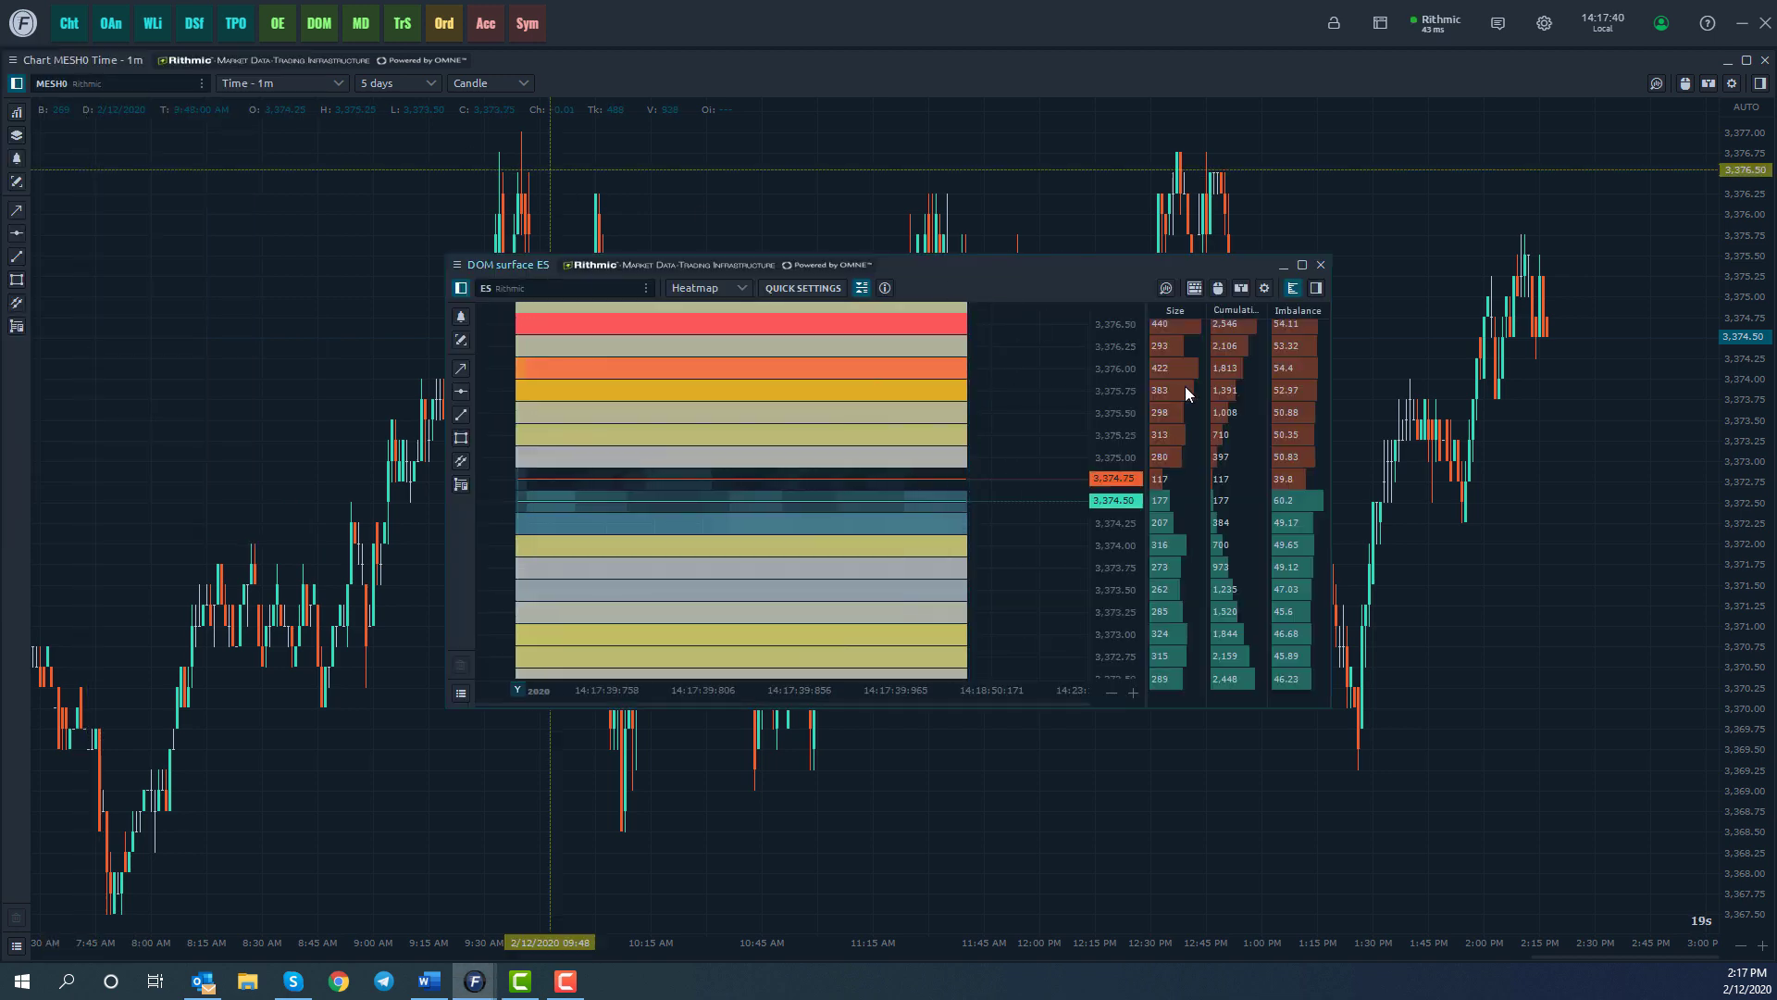
{"action": "left_click", "coordinate": [1302, 265]}
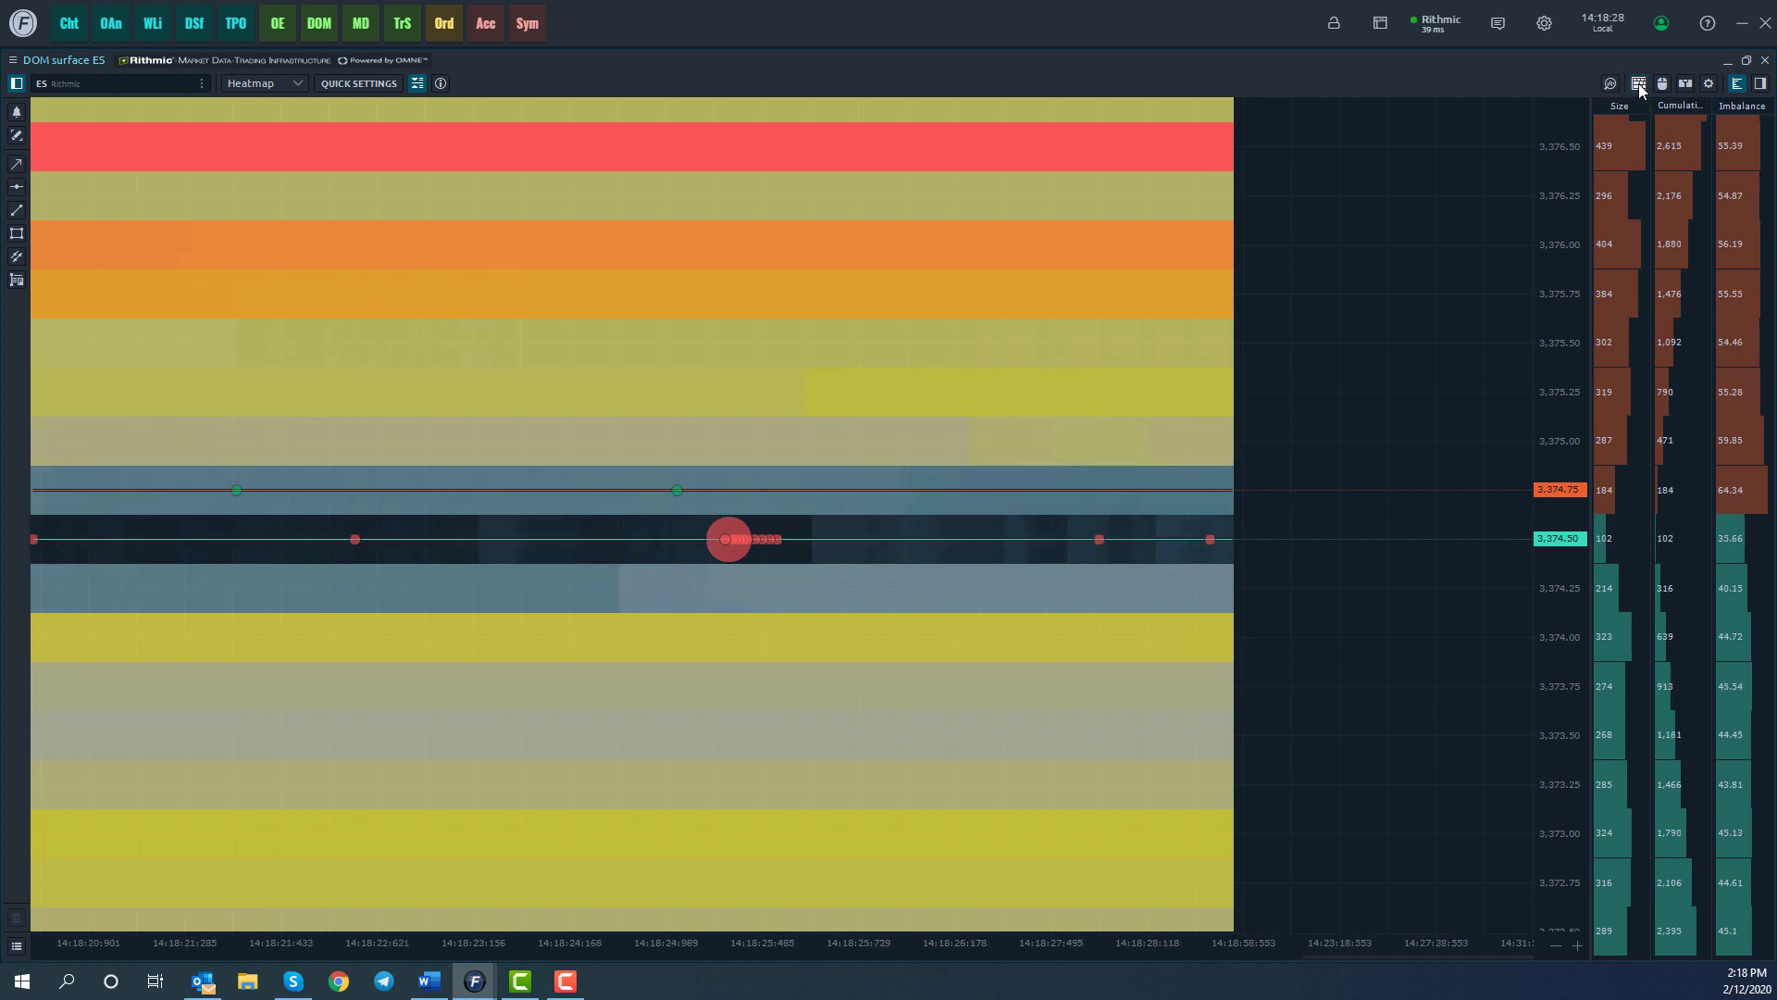
Step: Enable keyboard trading on the ES DOM surface, then lock and unlock trading
{"action": "left_click", "coordinate": [1640, 84]}
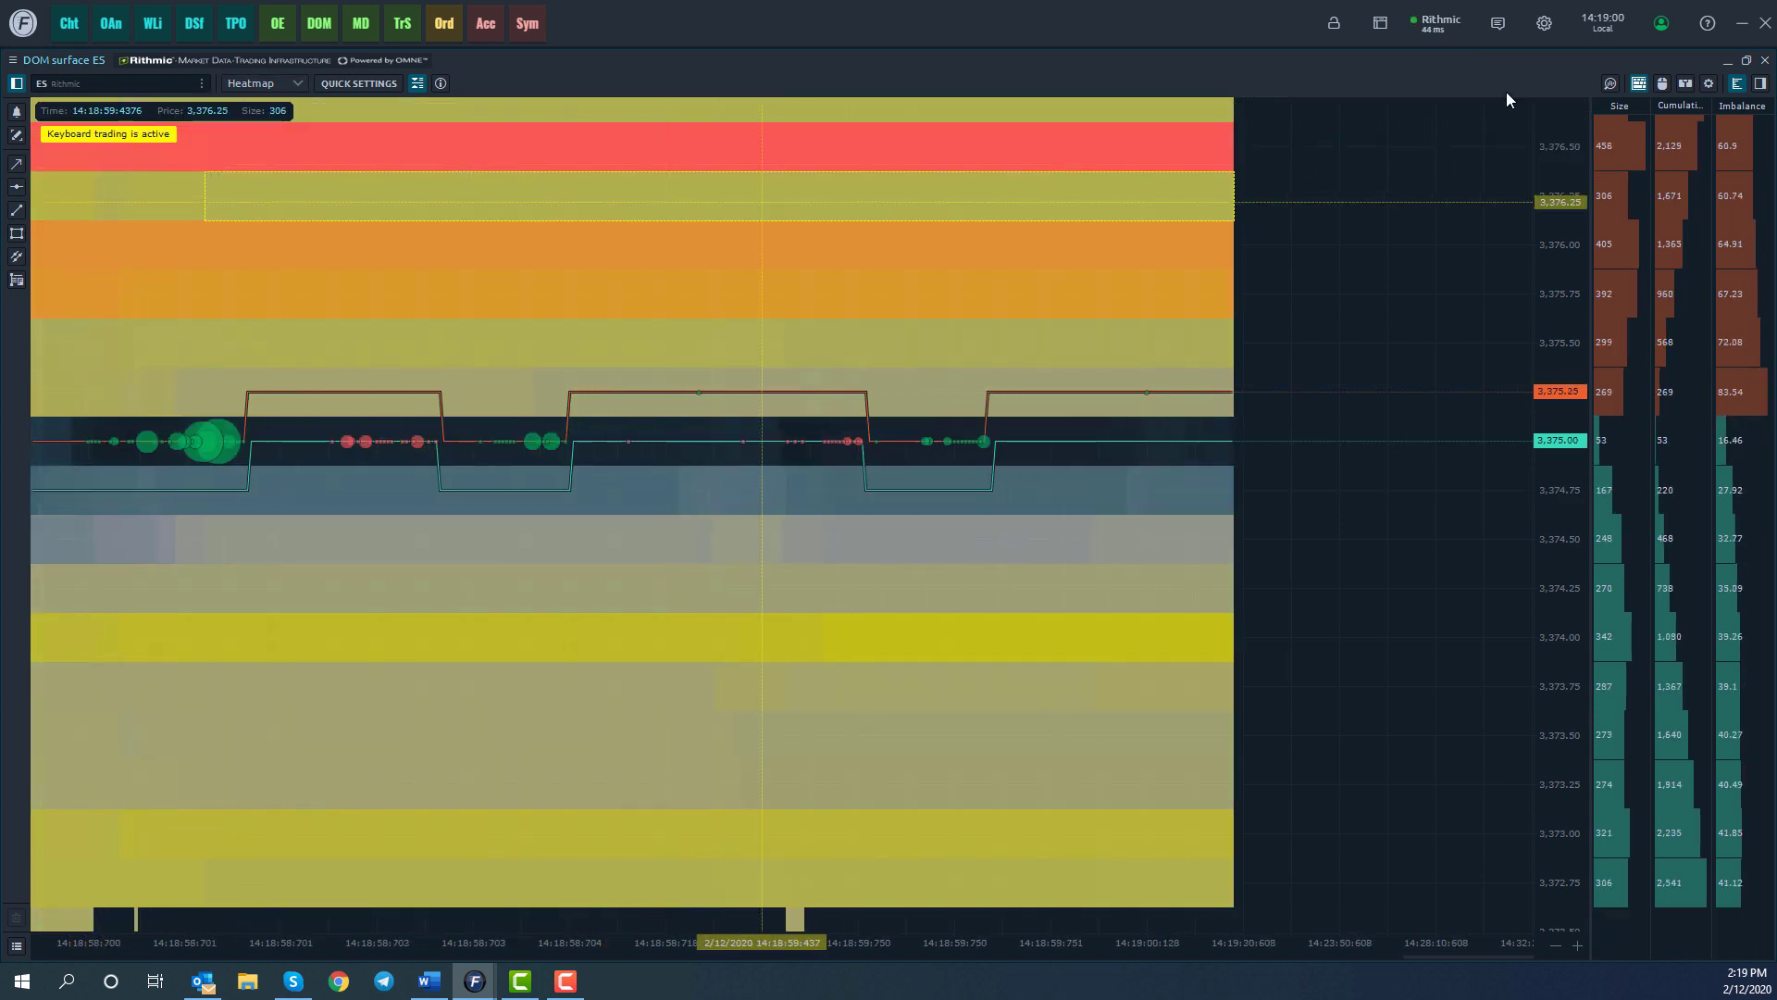
{"action": "left_click", "coordinate": [1338, 29]}
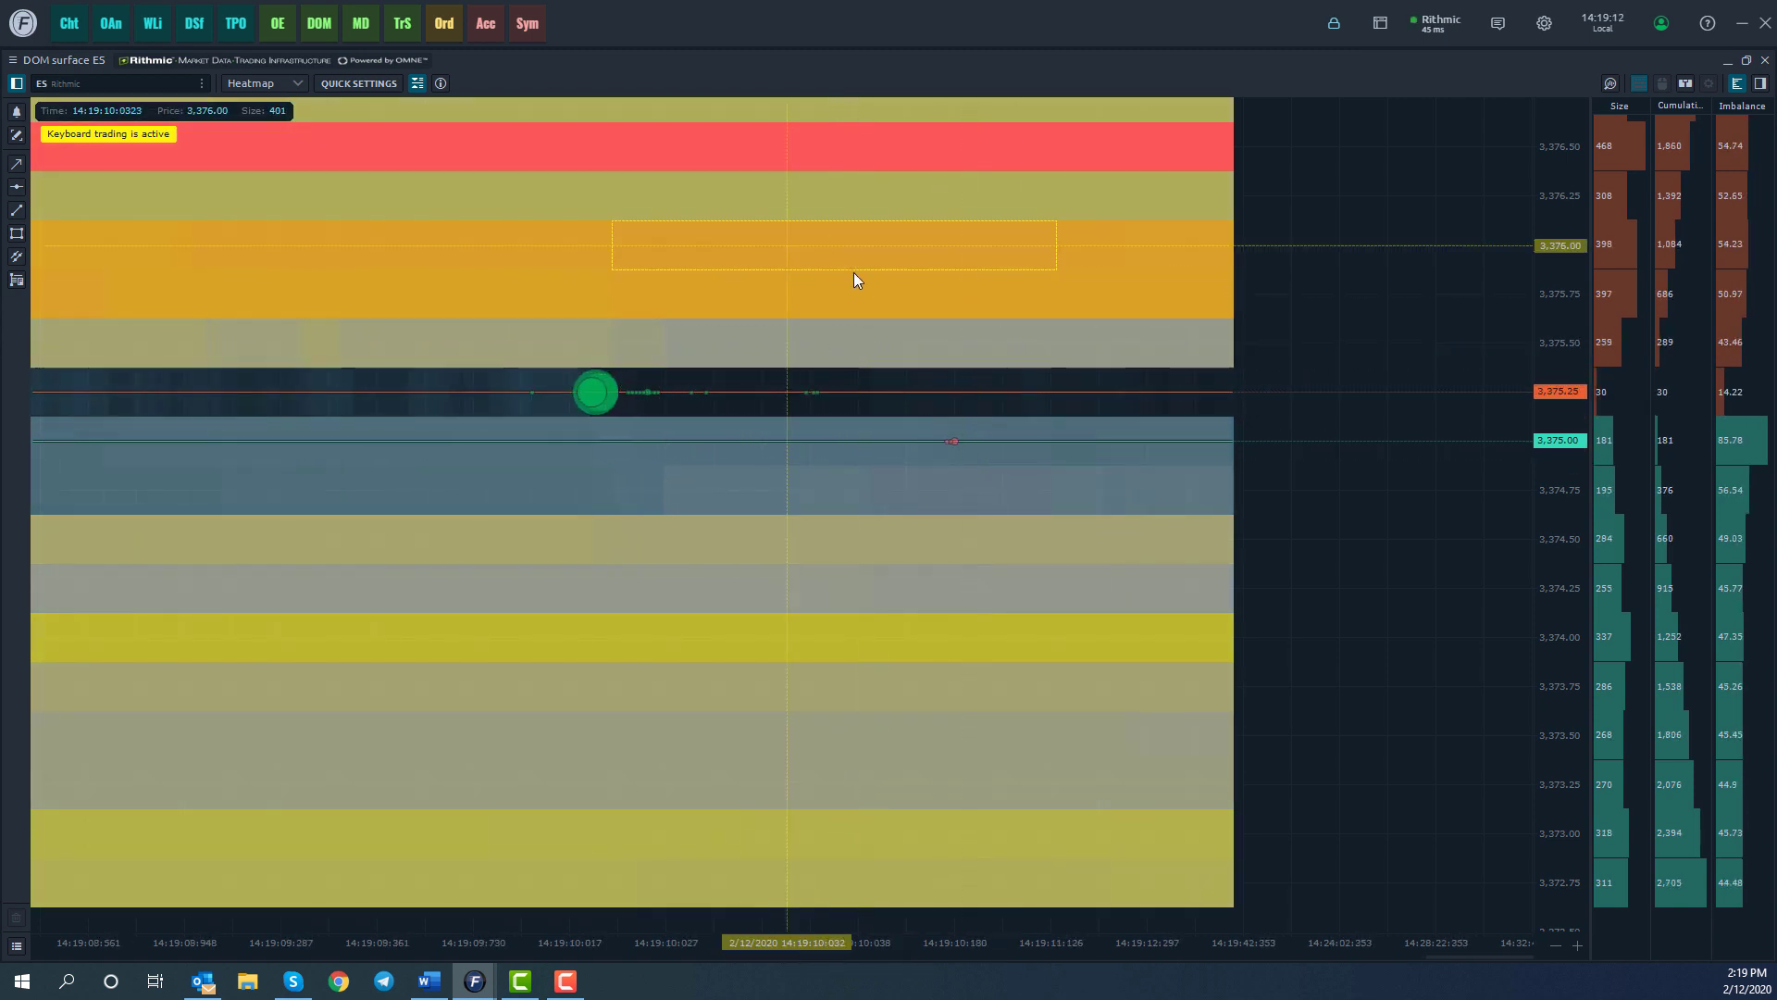
{"action": "left_click", "coordinate": [1346, 39]}
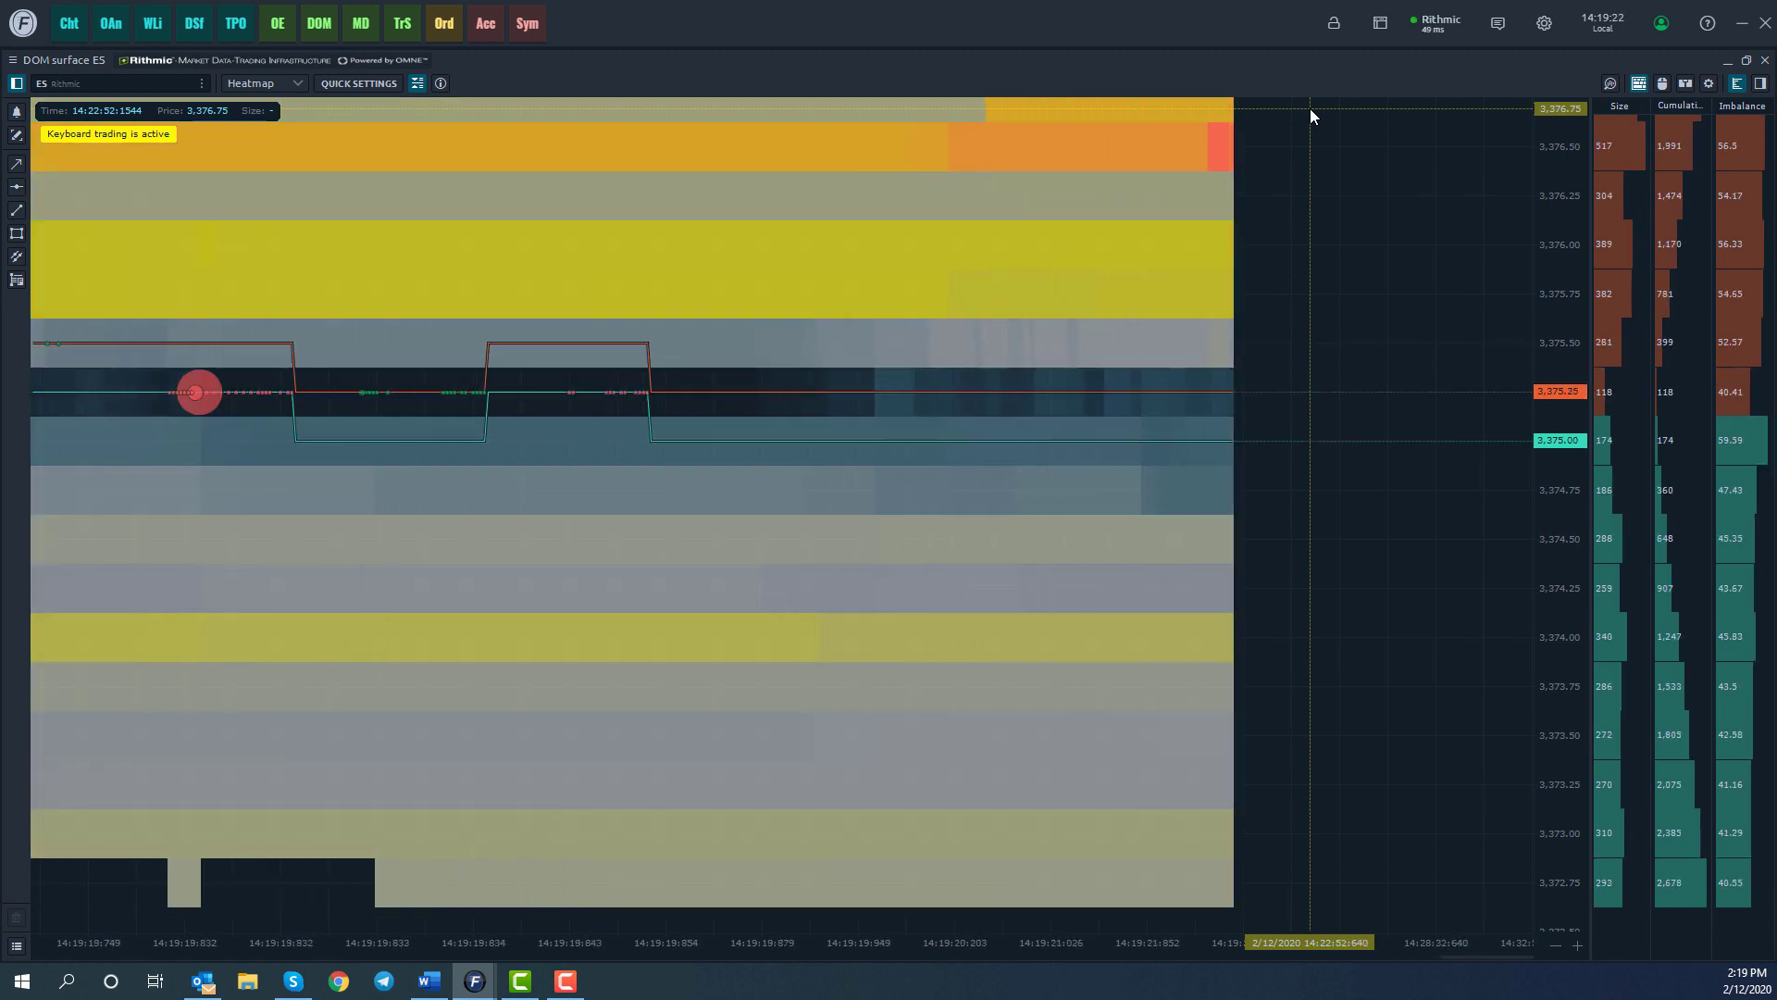
{"action": "right_click", "coordinate": [1340, 229]}
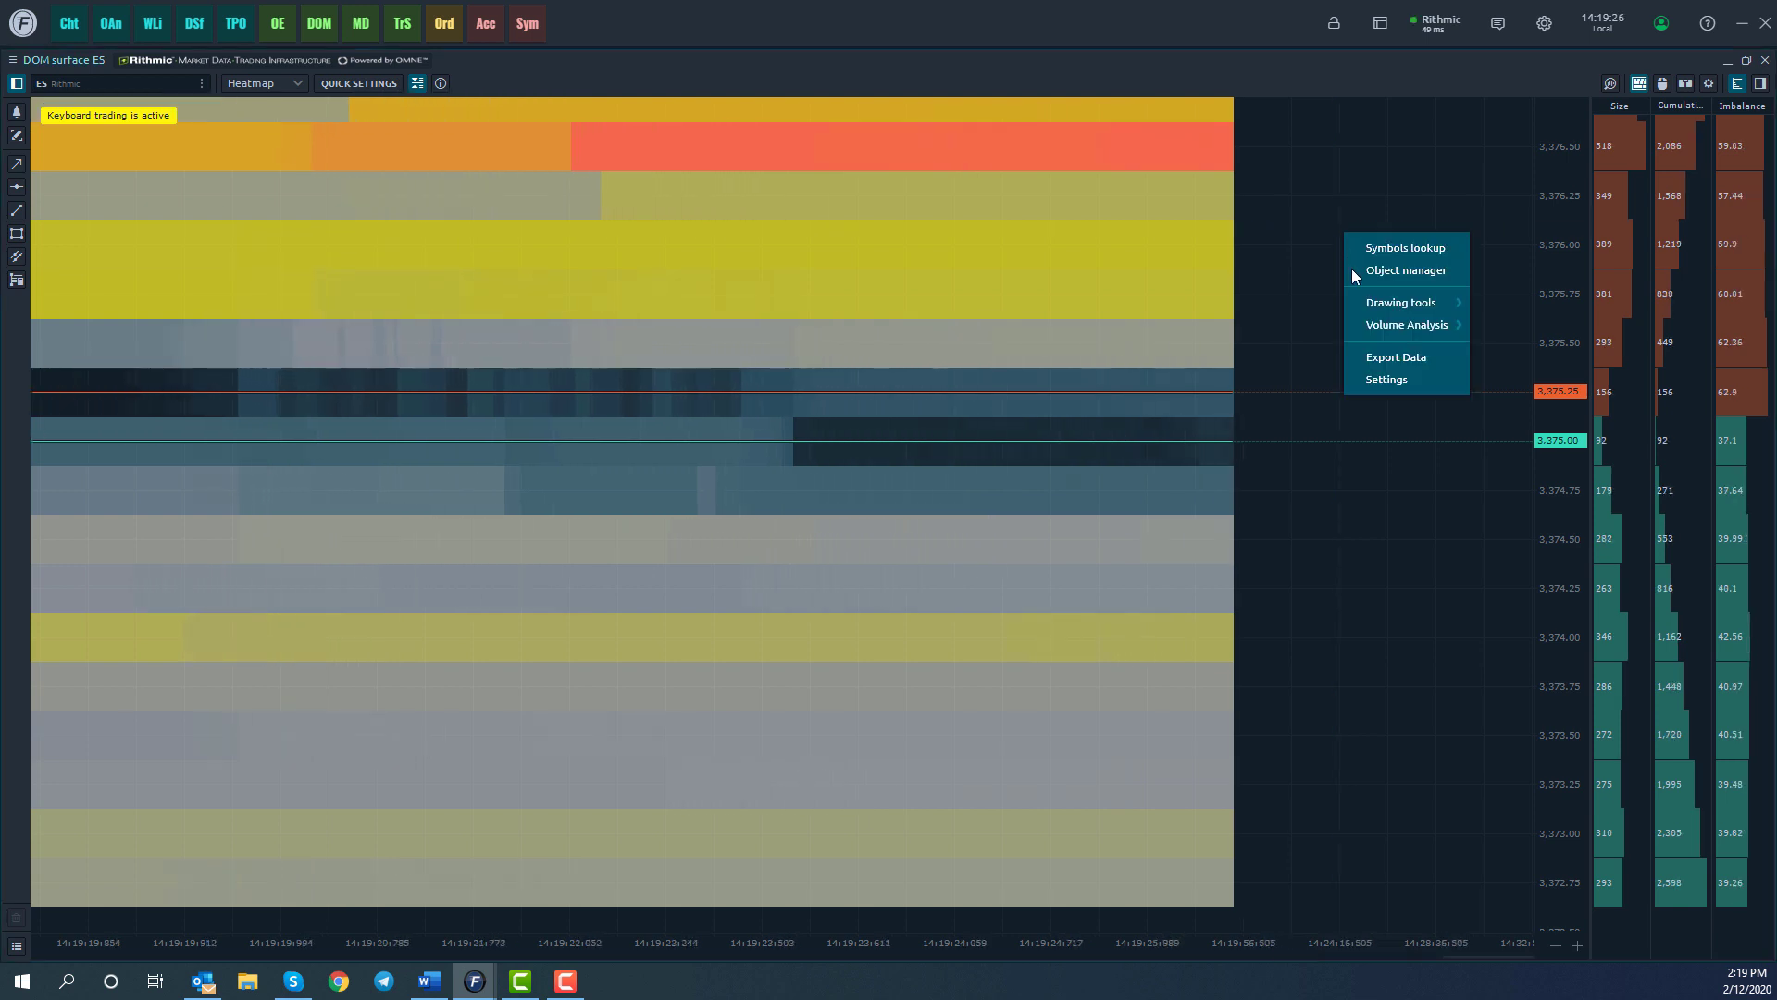
{"action": "left_click", "coordinate": [1372, 381]}
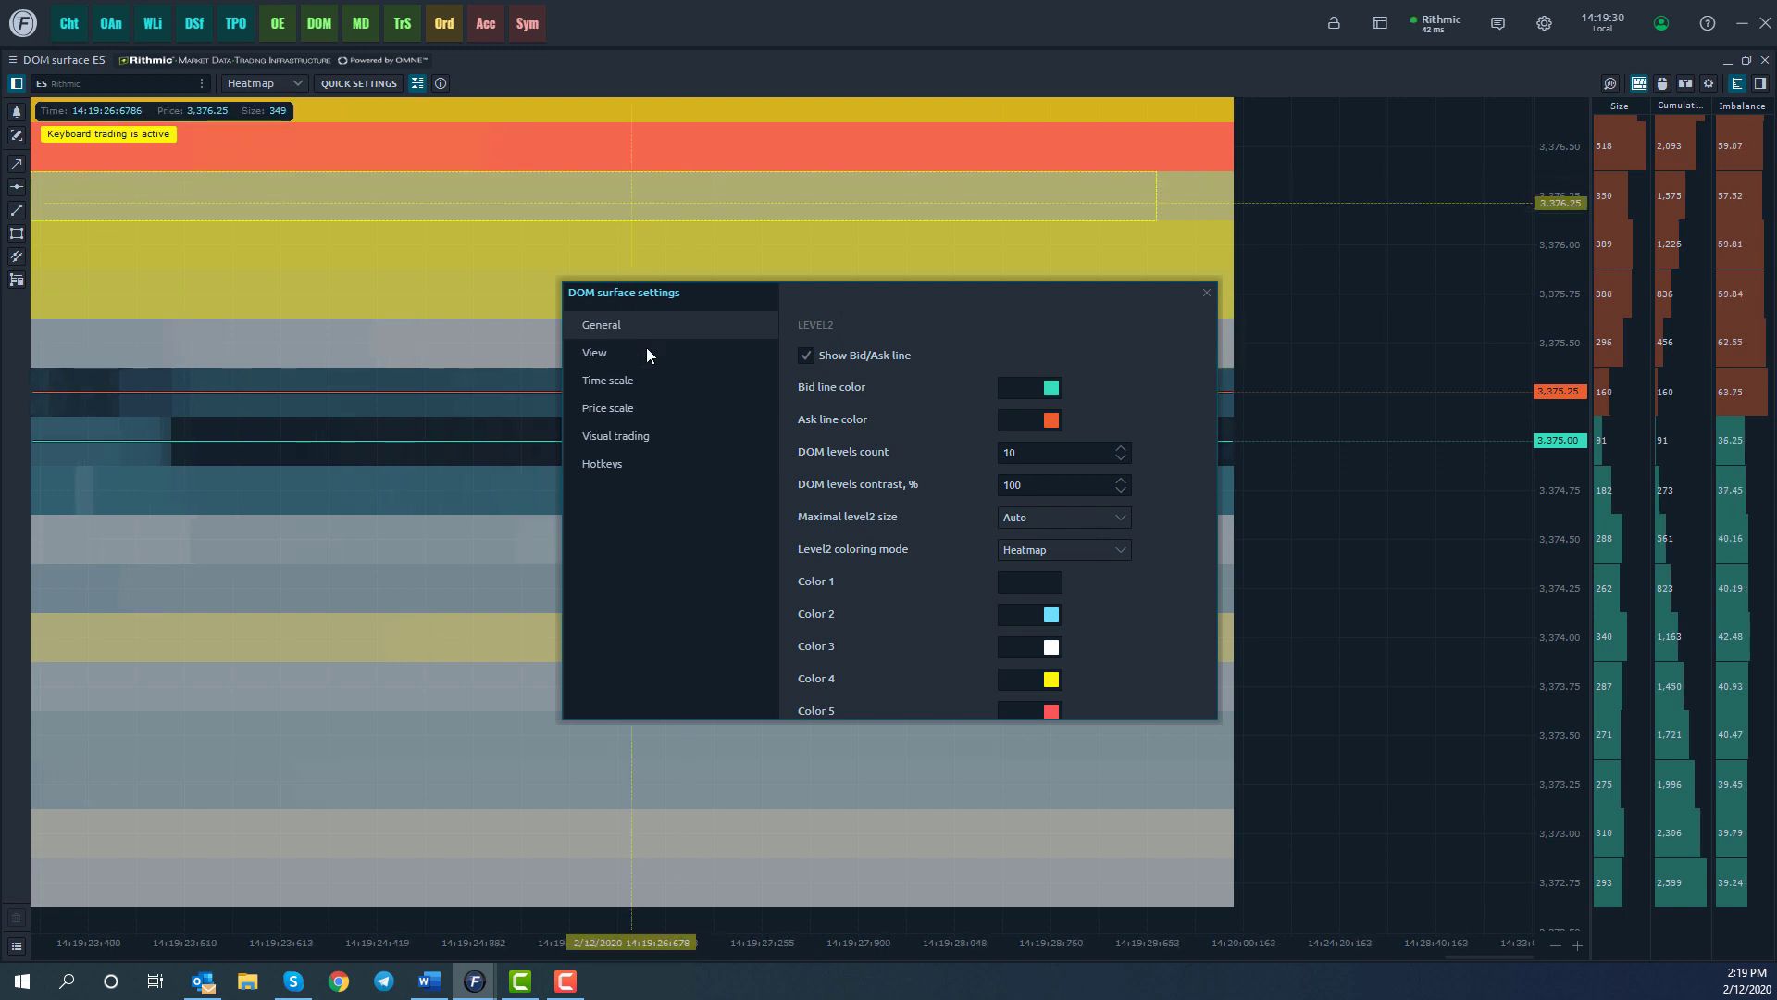
{"action": "left_click", "coordinate": [597, 462]}
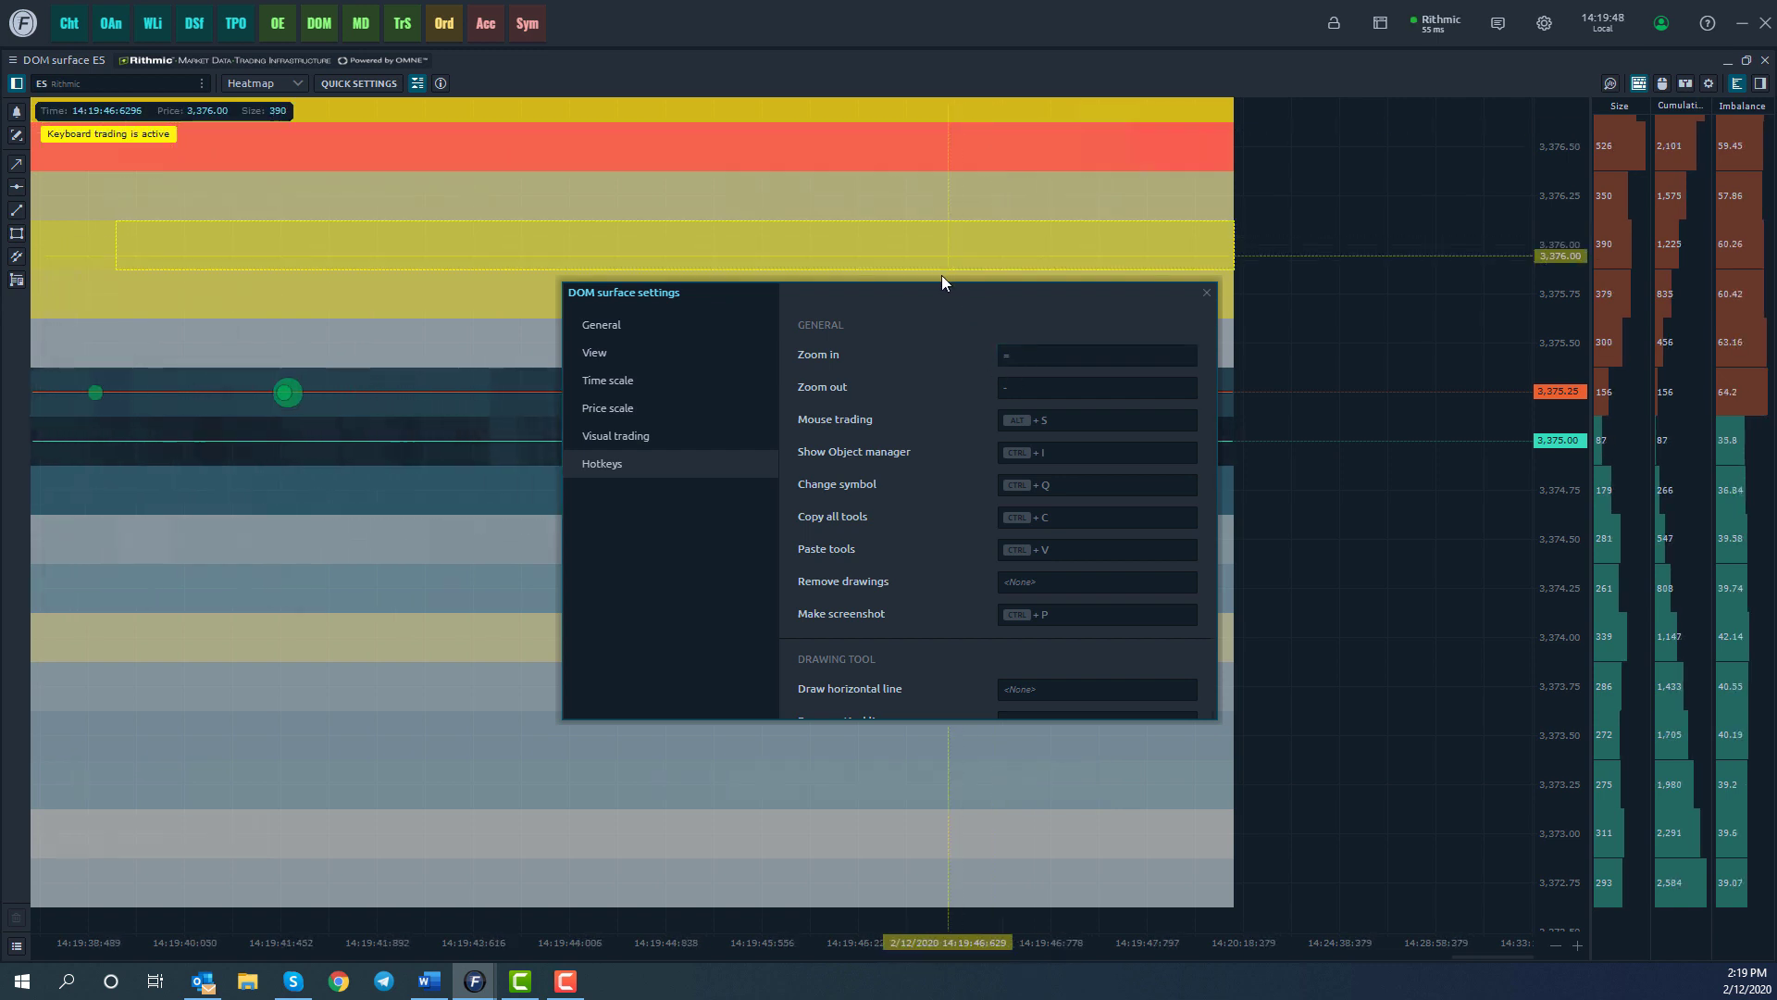
{"action": "key", "text": "Escape"}
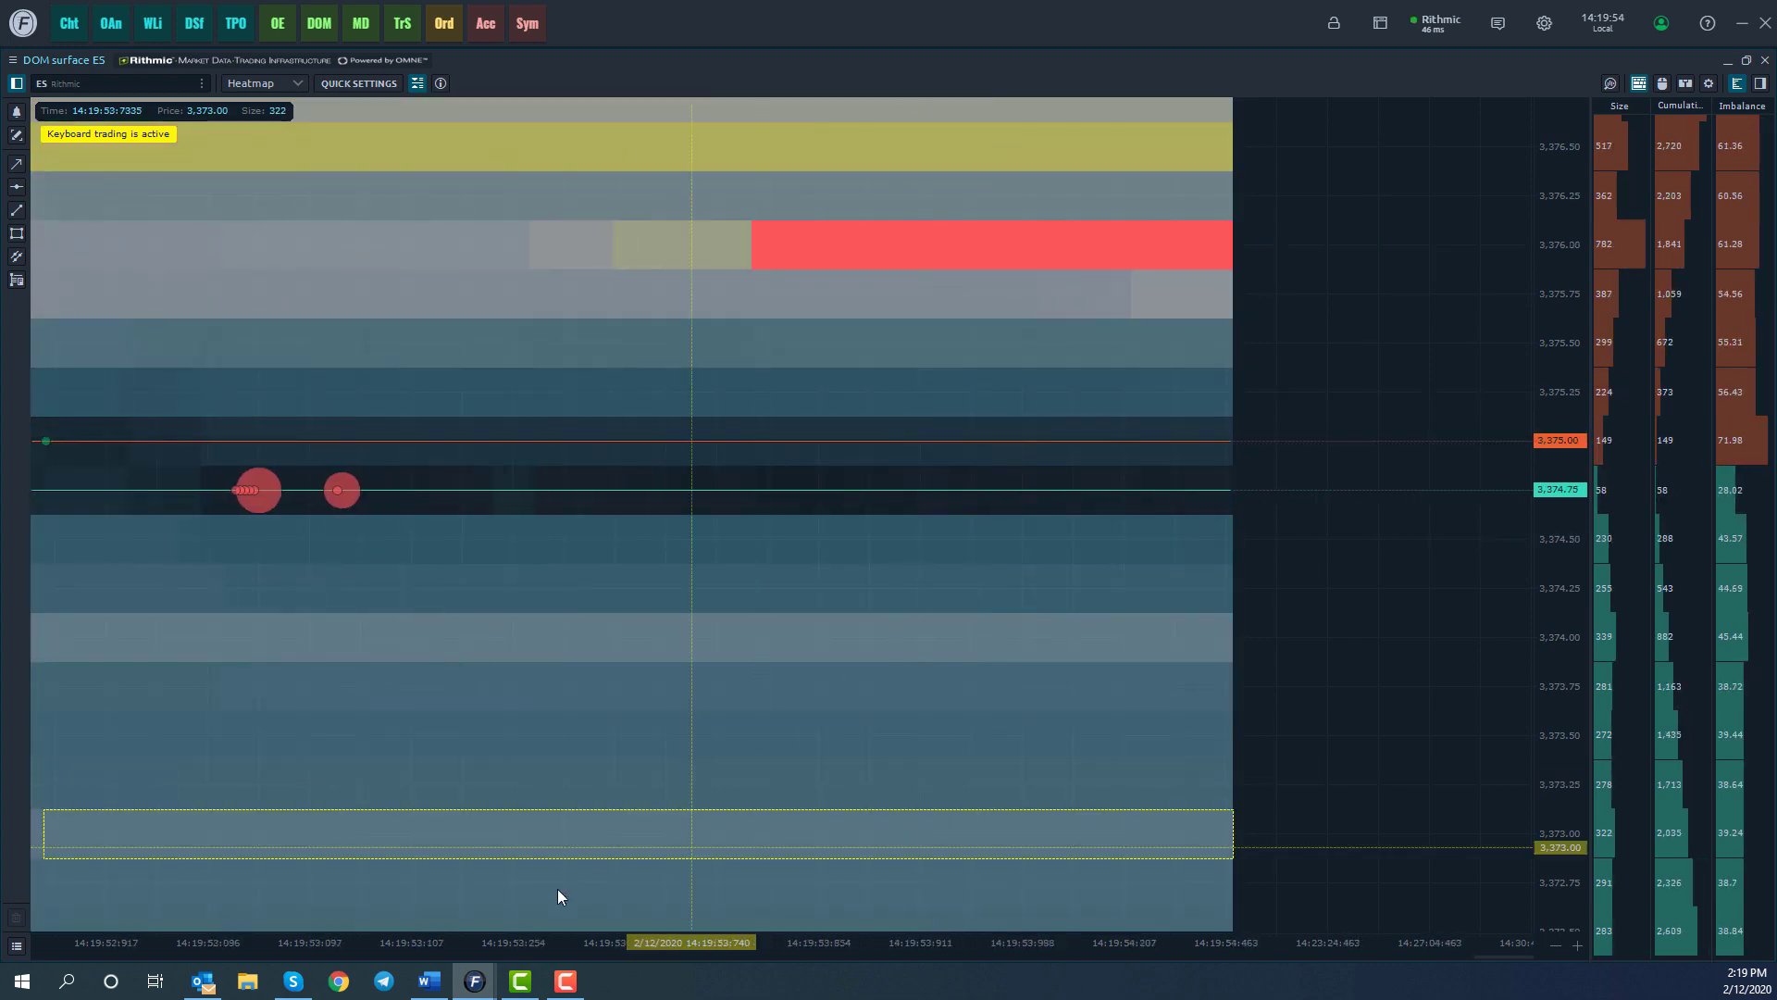
{"action": "mouse_move", "coordinate": [474, 979]}
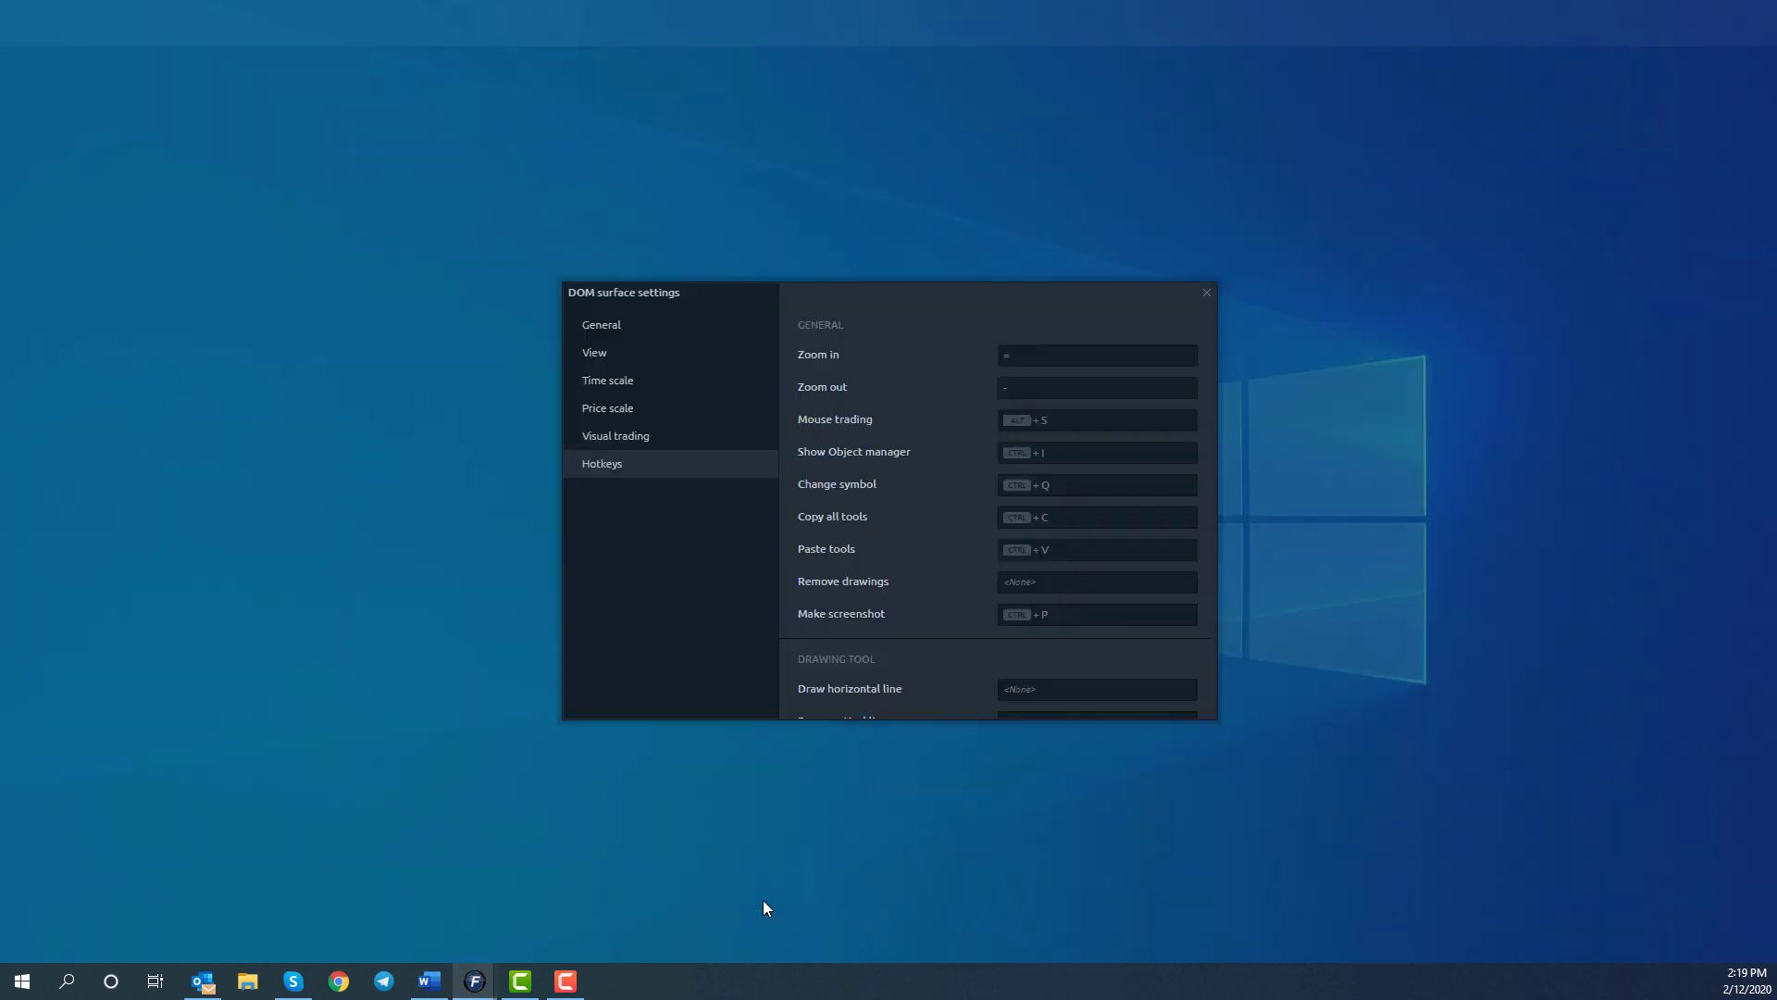
Step: Bring the DOM surface settings forward and show the Hotkeys list down to Draw fibonacci and gann
{"action": "left_click", "coordinate": [762, 899]}
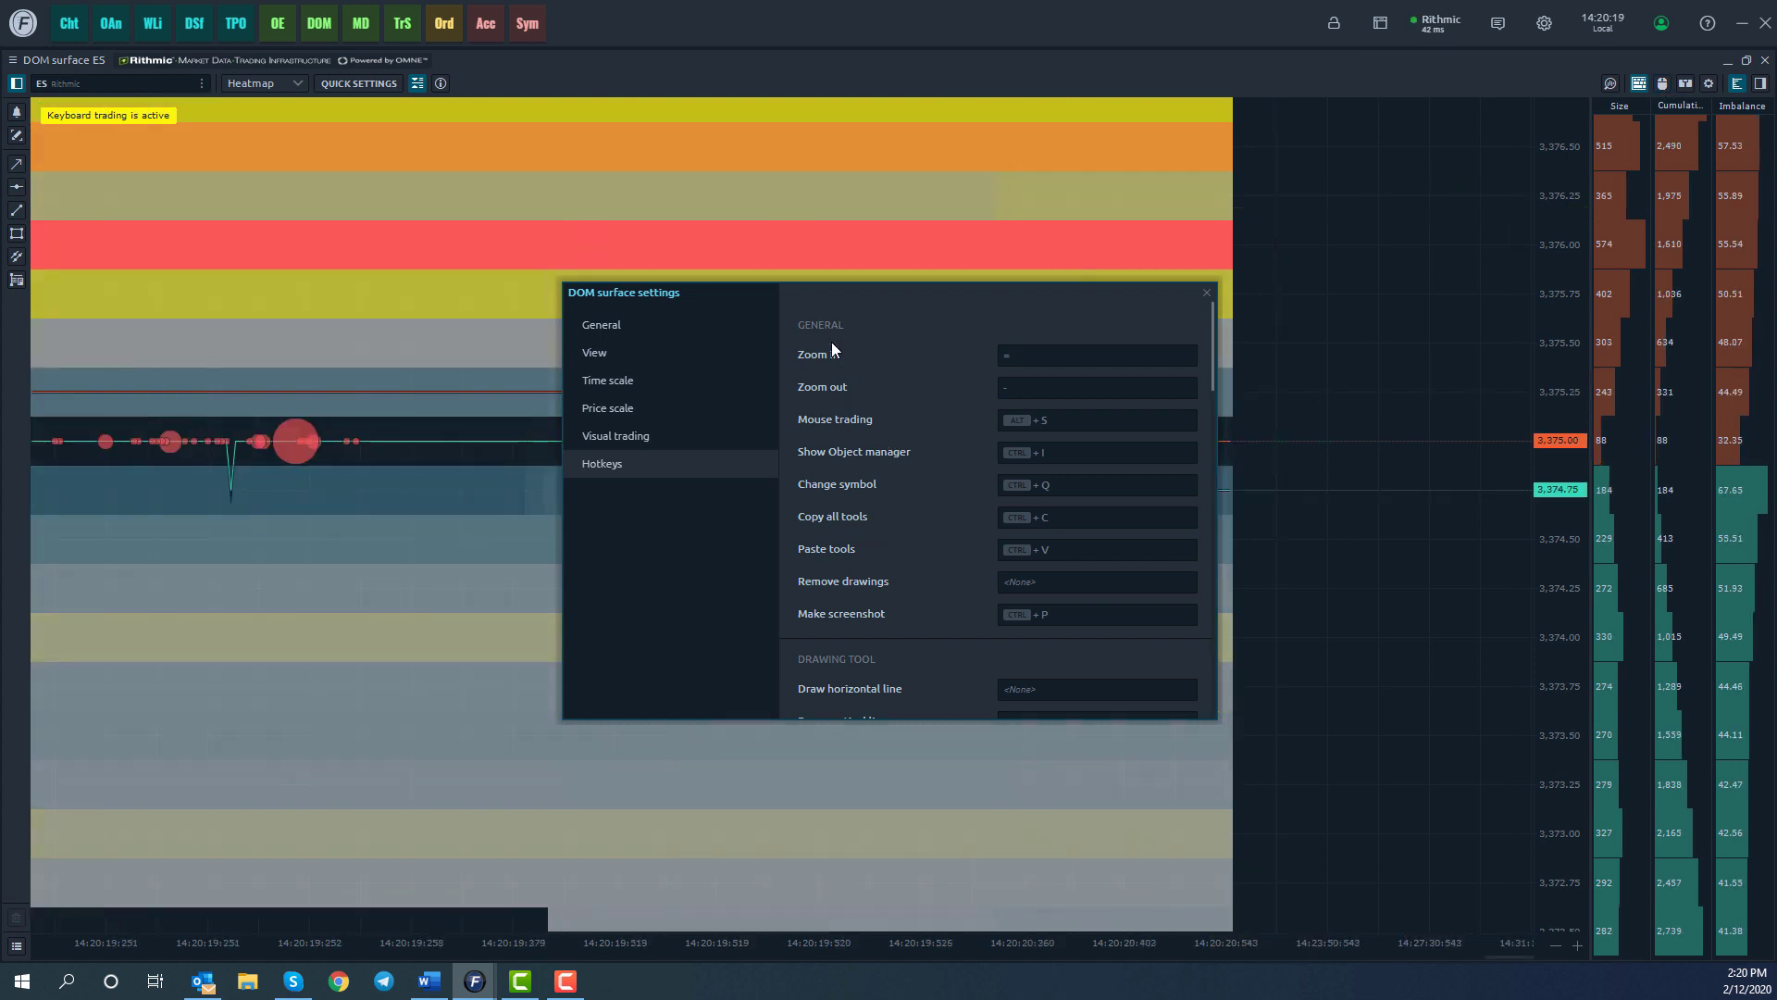
{"action": "scroll", "coordinate": [827, 339], "scroll_direction": "down", "scroll_amount": 2}
{"action": "scroll", "coordinate": [827, 339], "scroll_direction": "down", "scroll_amount": 2}
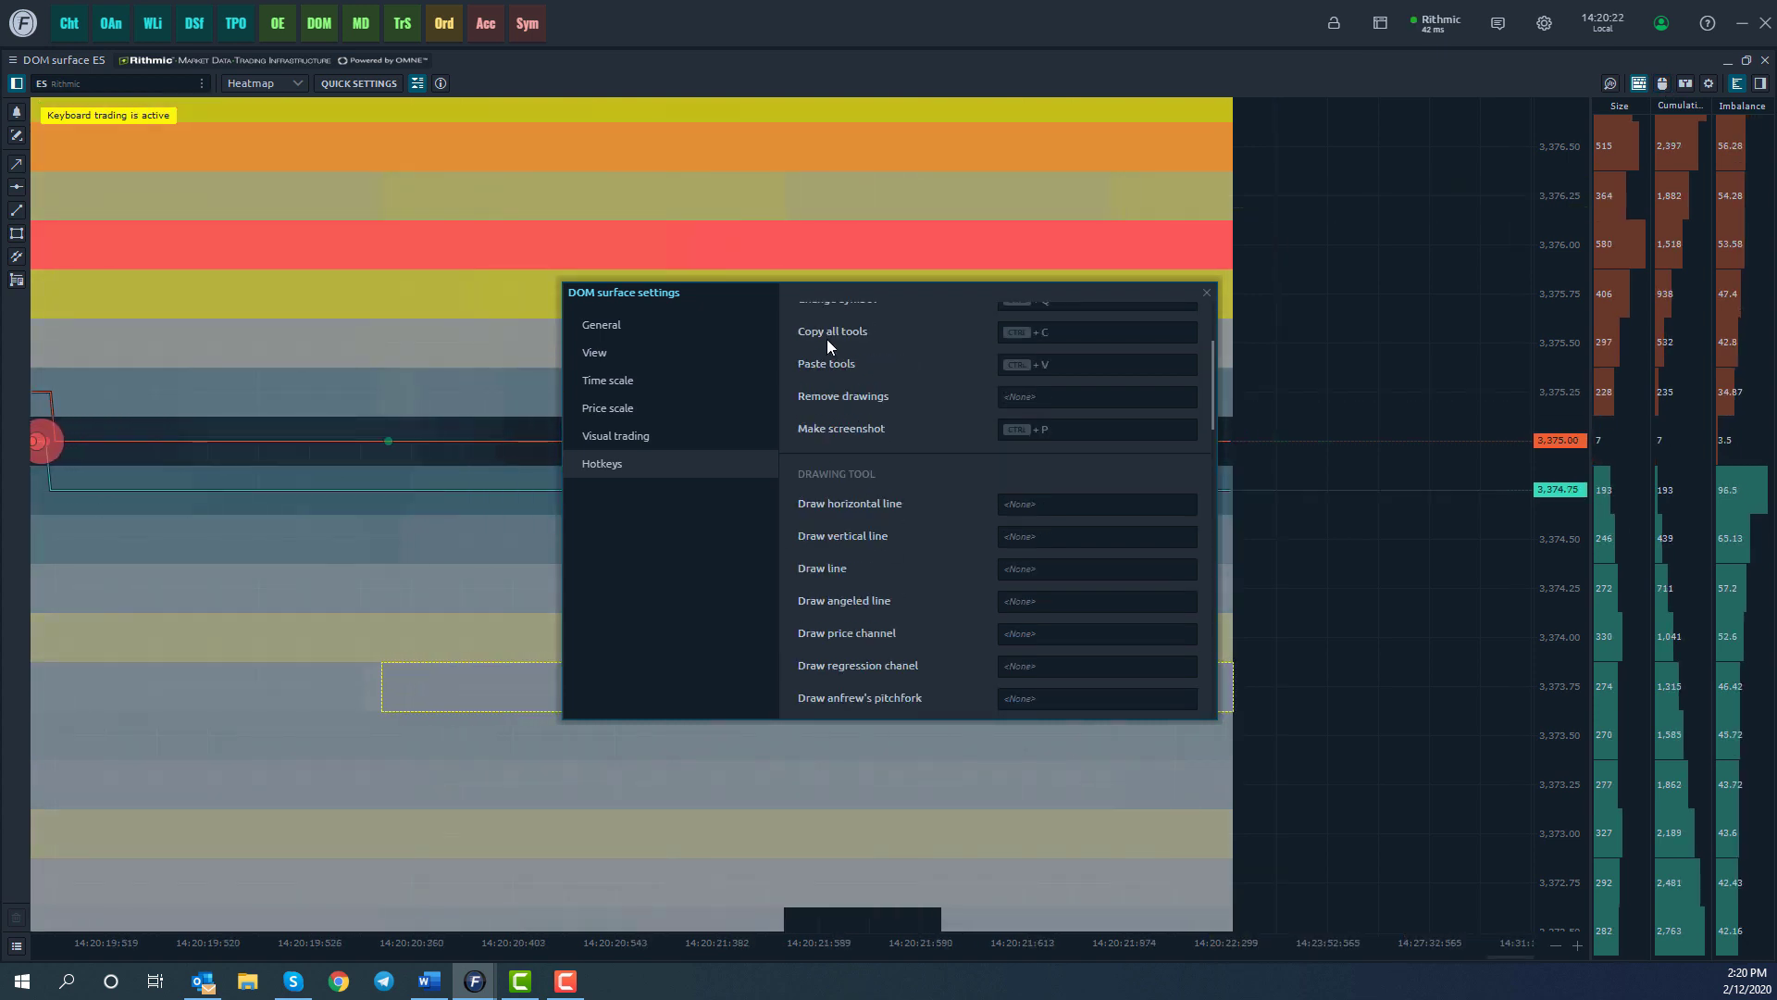
{"action": "scroll", "coordinate": [836, 481], "scroll_direction": "down", "scroll_amount": 2}
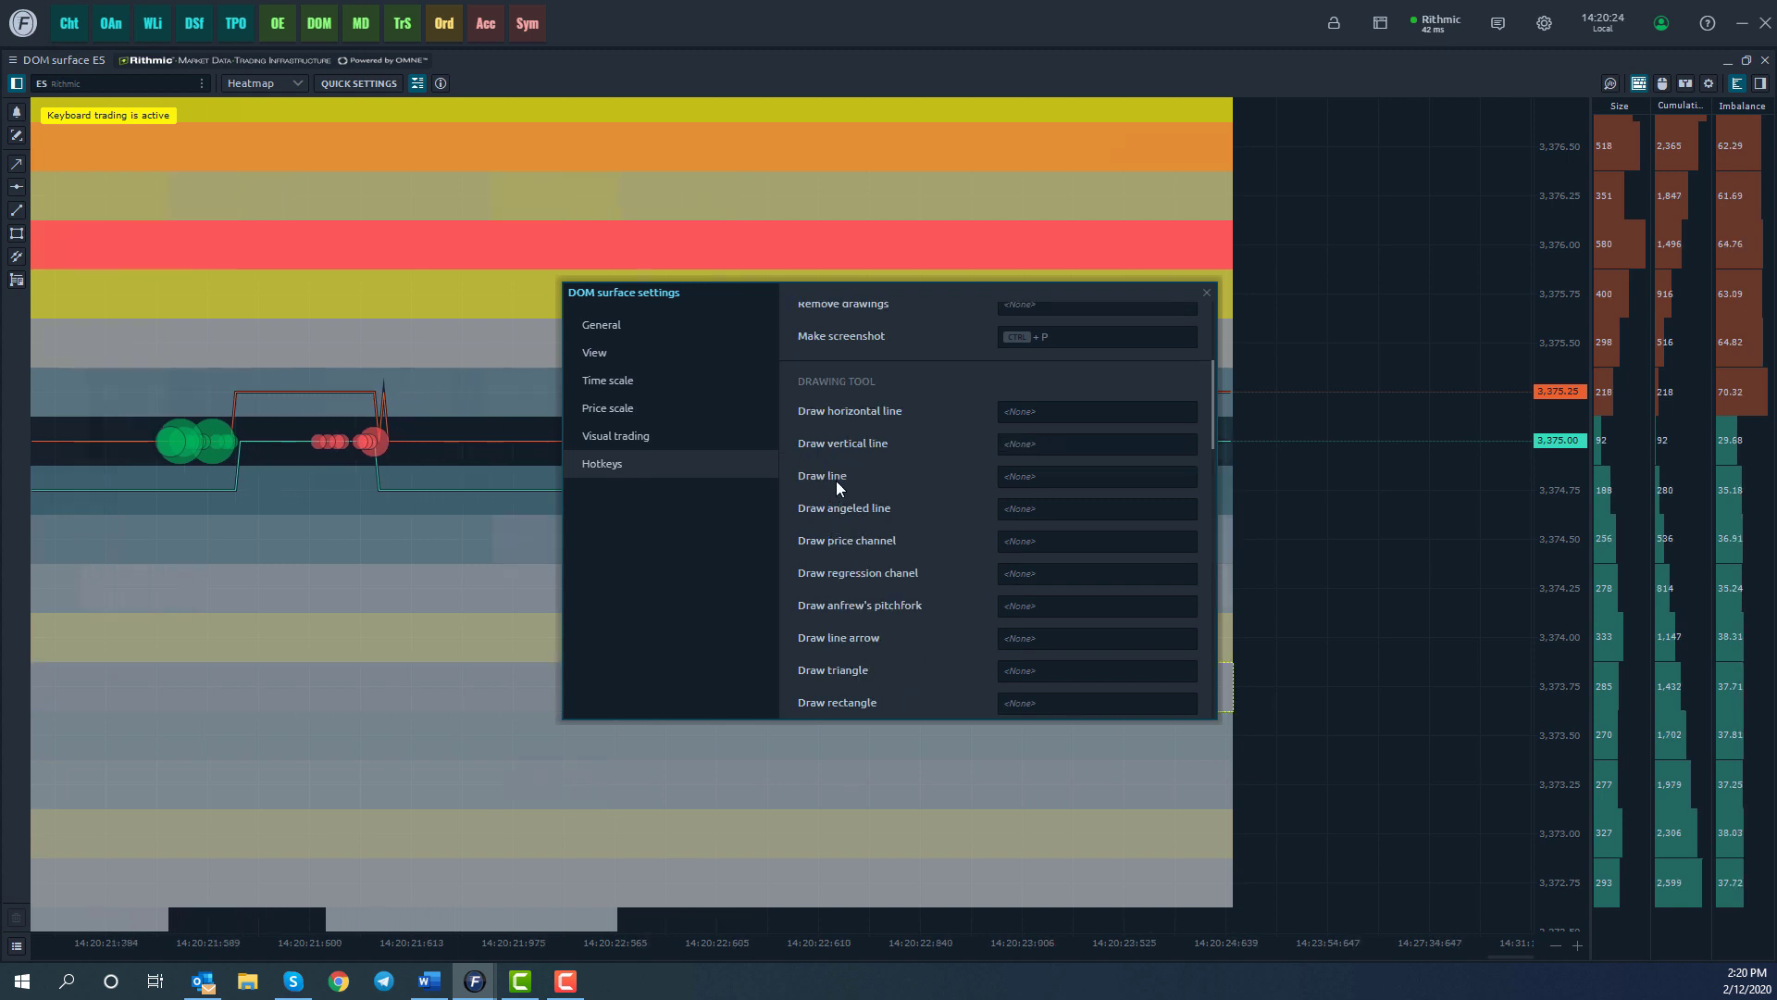
{"action": "scroll", "coordinate": [837, 480], "scroll_direction": "up", "scroll_amount": 2}
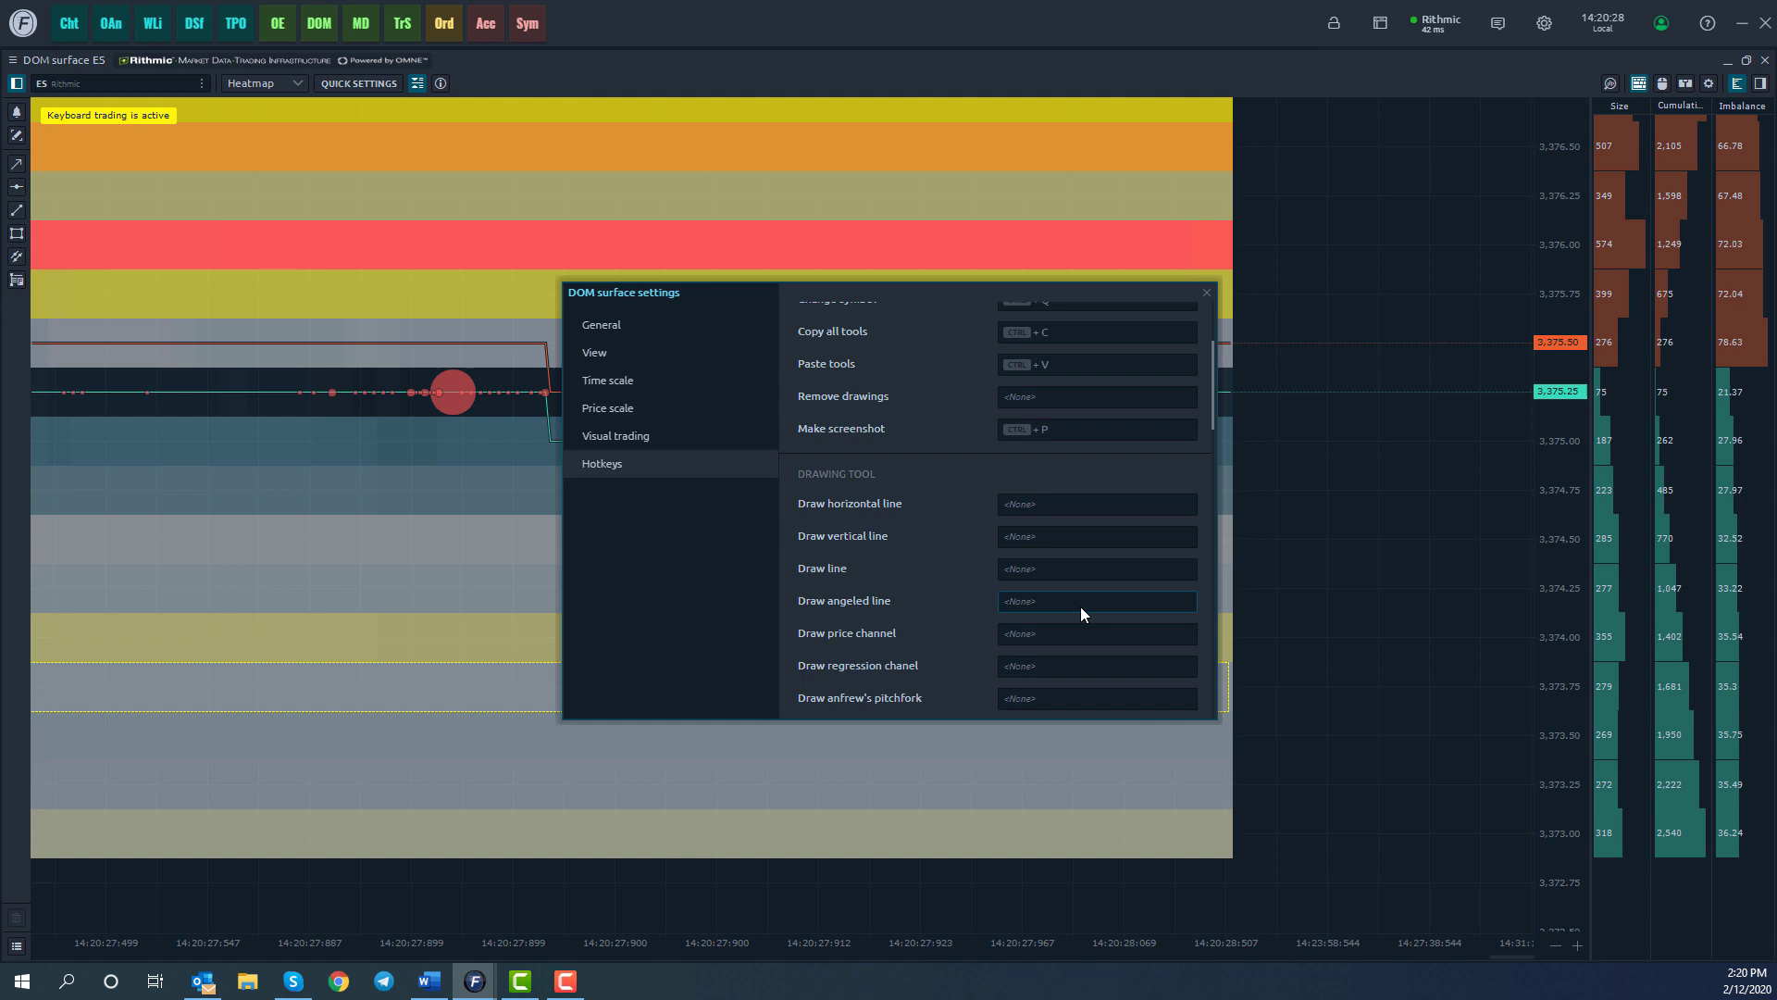
{"action": "scroll", "coordinate": [1081, 593], "scroll_direction": "up", "scroll_amount": 4}
{"action": "scroll", "coordinate": [1095, 564], "scroll_direction": "down", "scroll_amount": 6}
{"action": "scroll", "coordinate": [1087, 566], "scroll_direction": "down", "scroll_amount": 12}
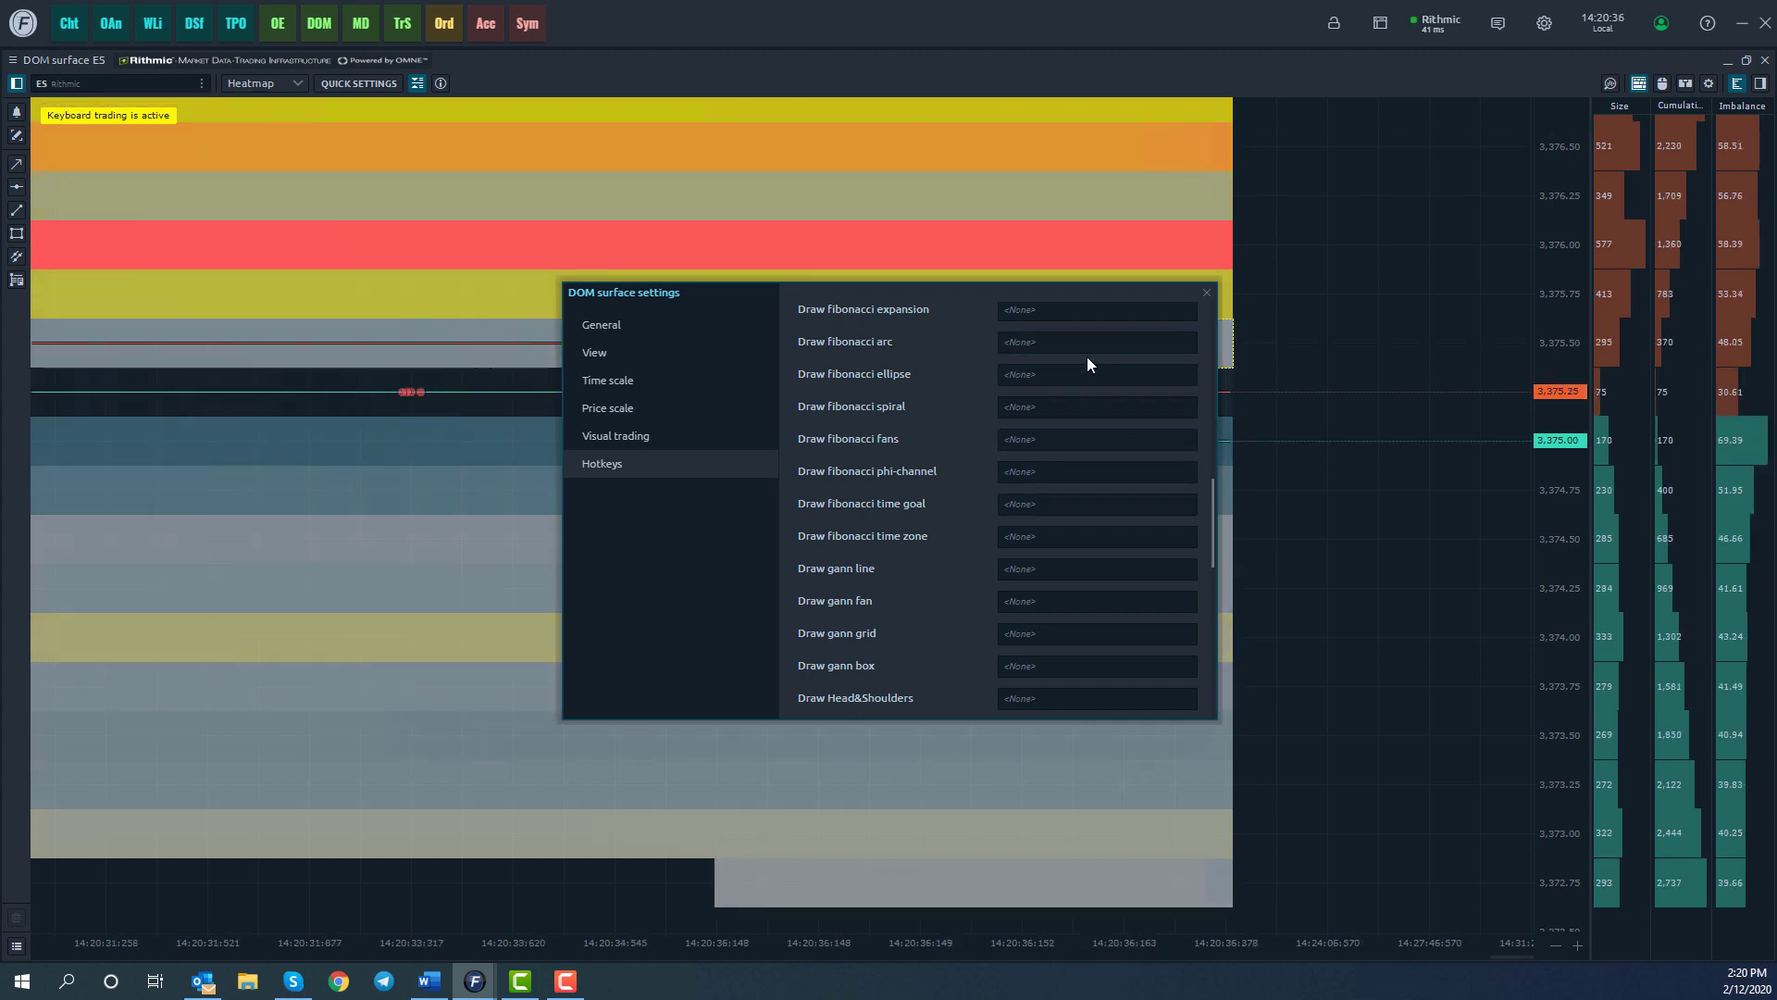
Step: Assign Num 2 to Draw fibonacci ellipse after Alt+H hit a conflict warning
{"action": "left_click", "coordinate": [1043, 373]}
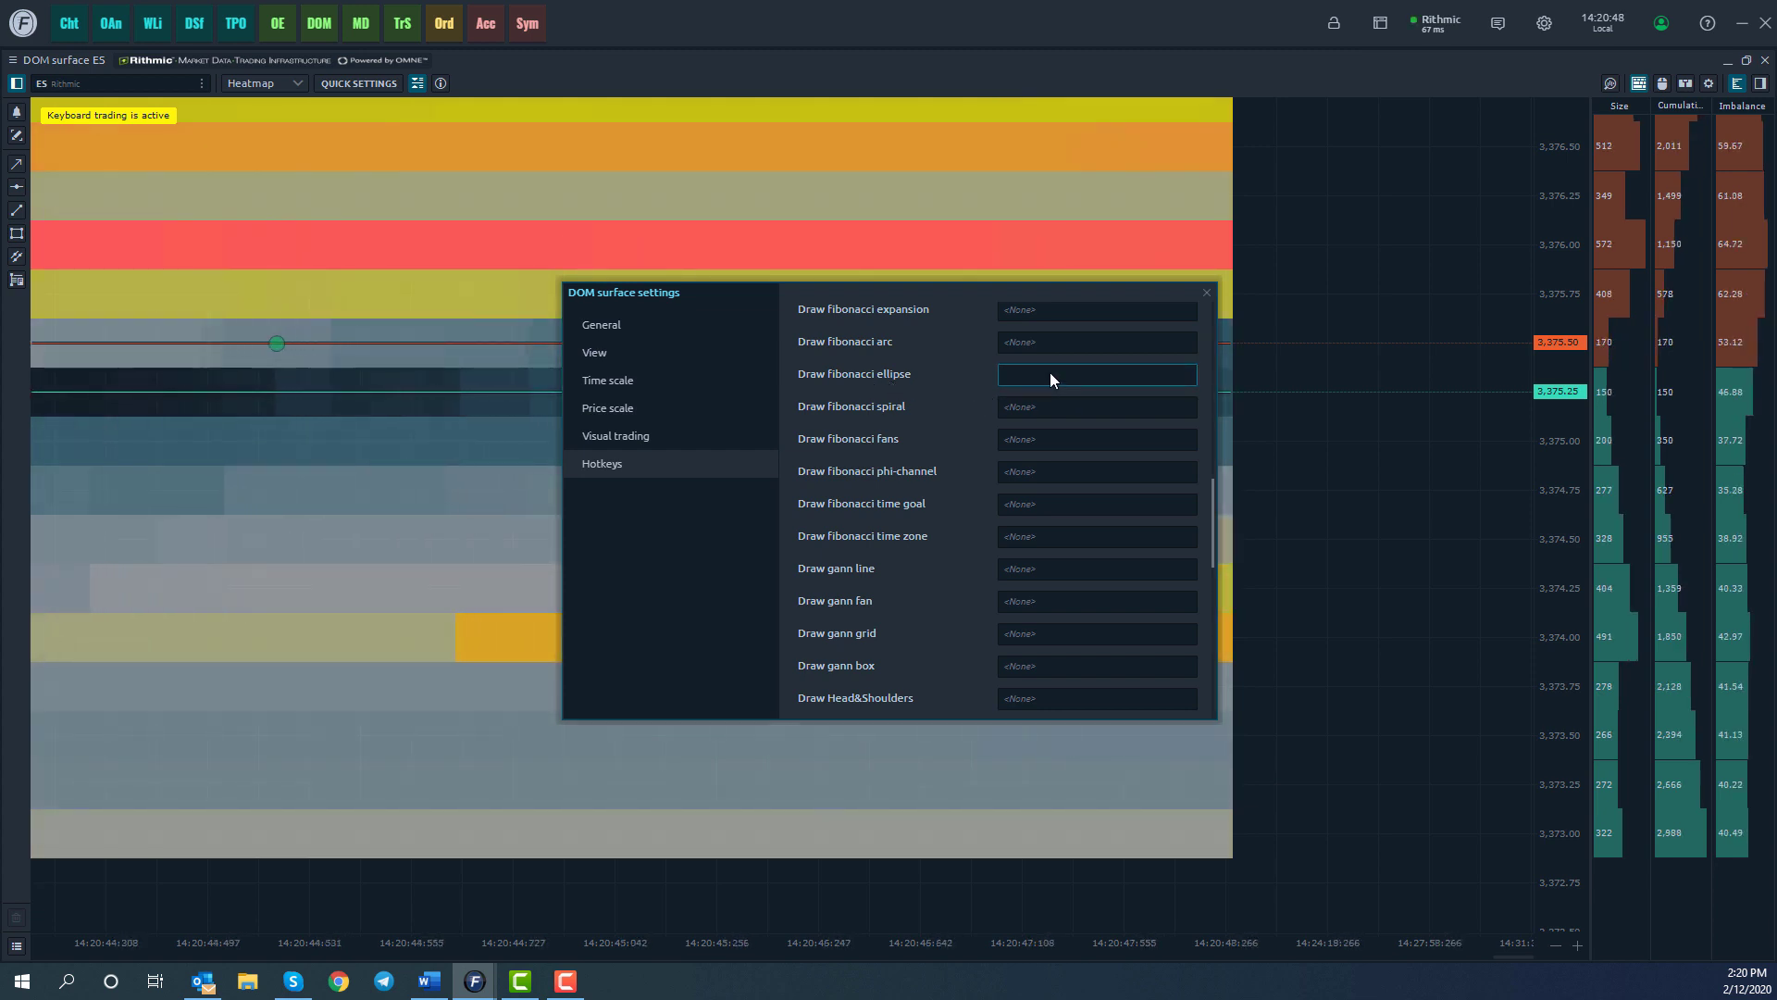
{"action": "key", "text": "alt+h"}
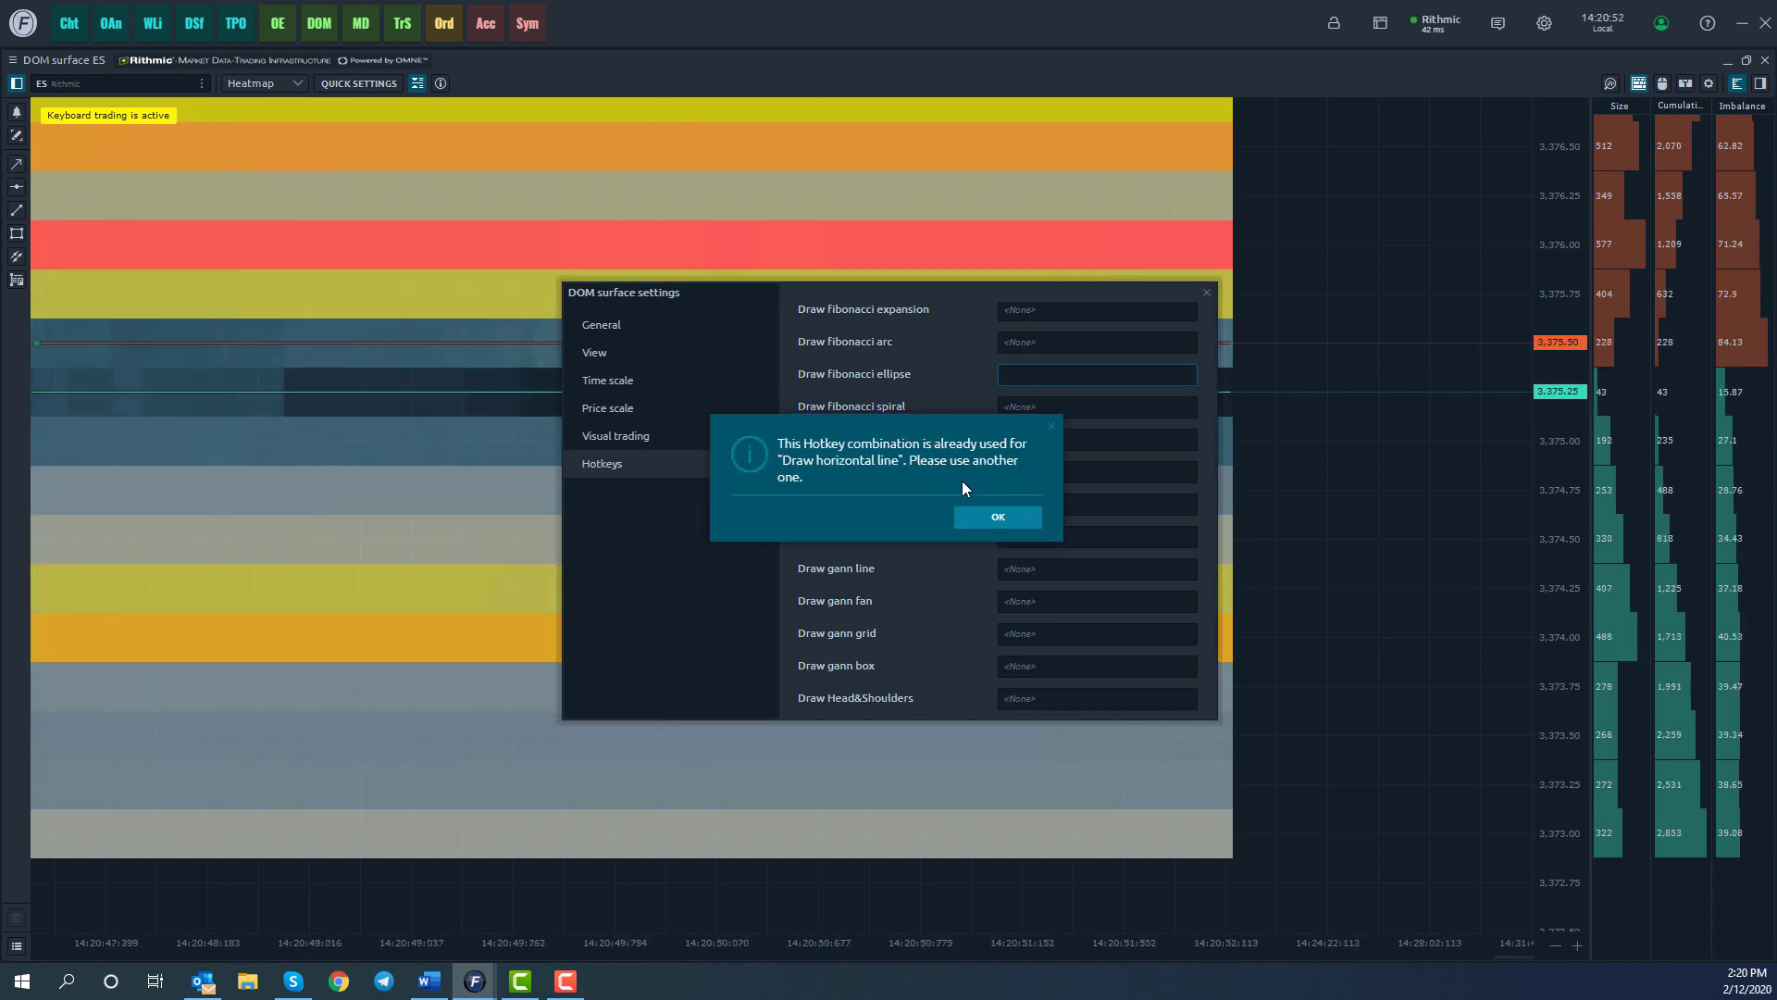
{"action": "key", "text": "Return"}
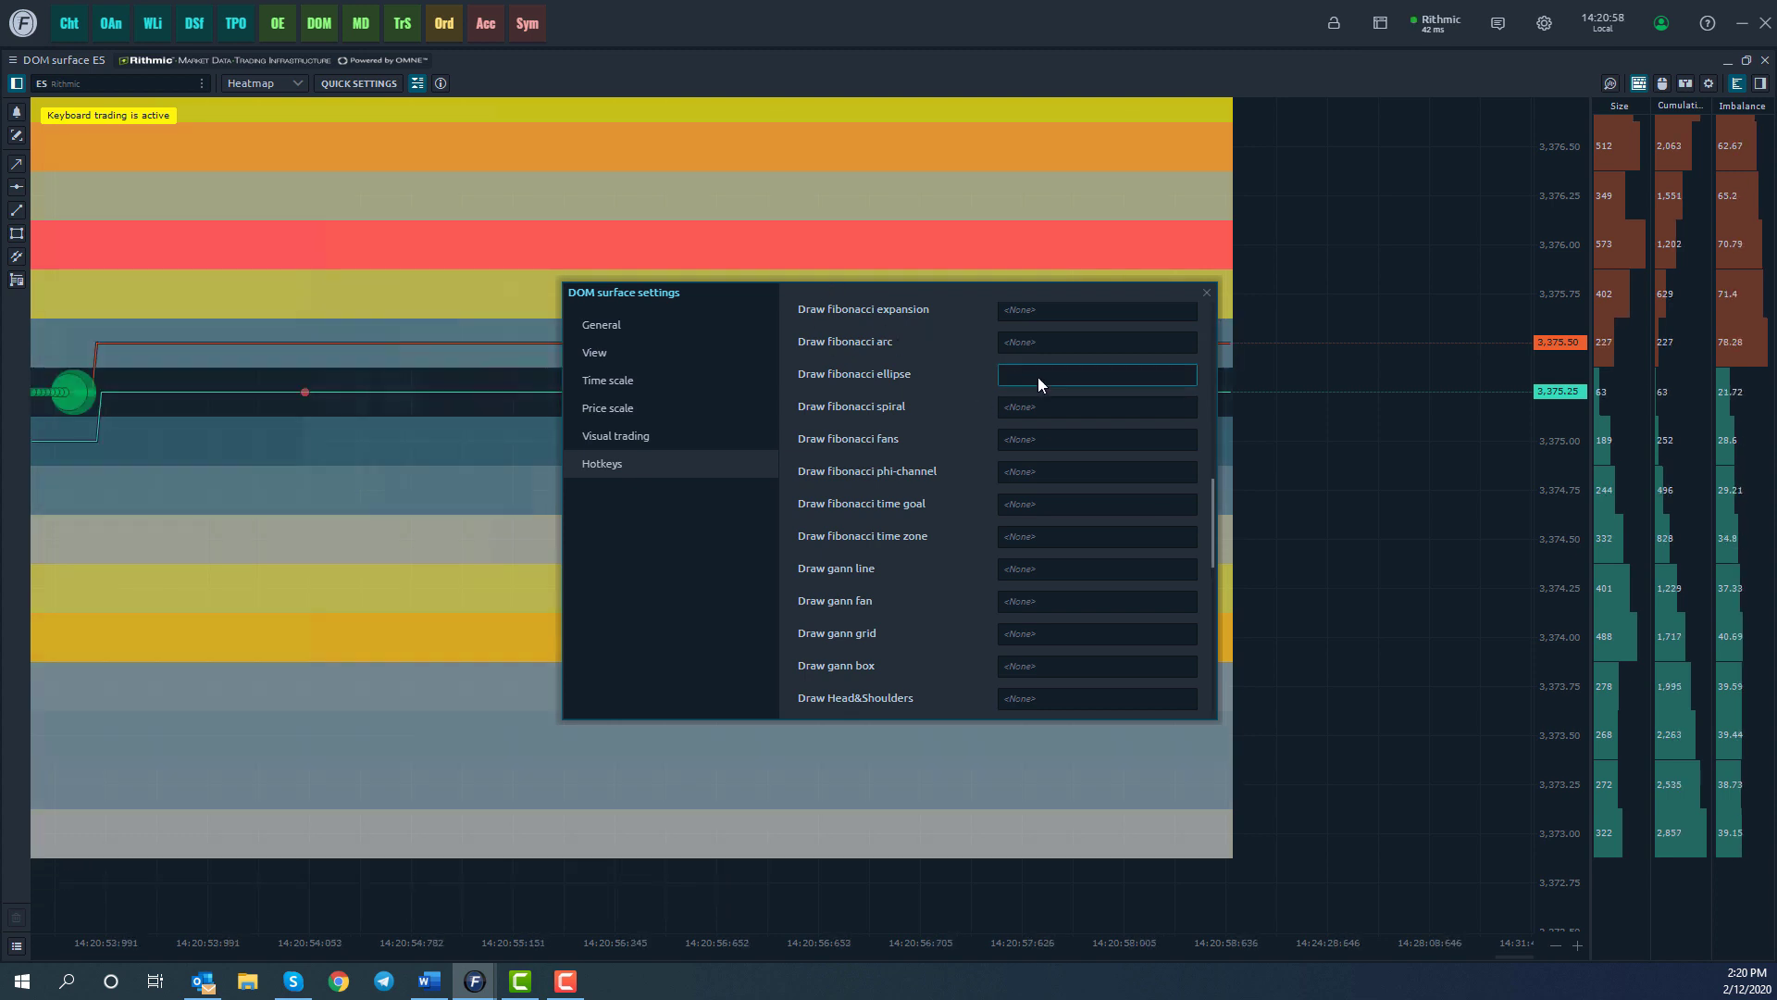
{"action": "key", "text": "KP_2"}
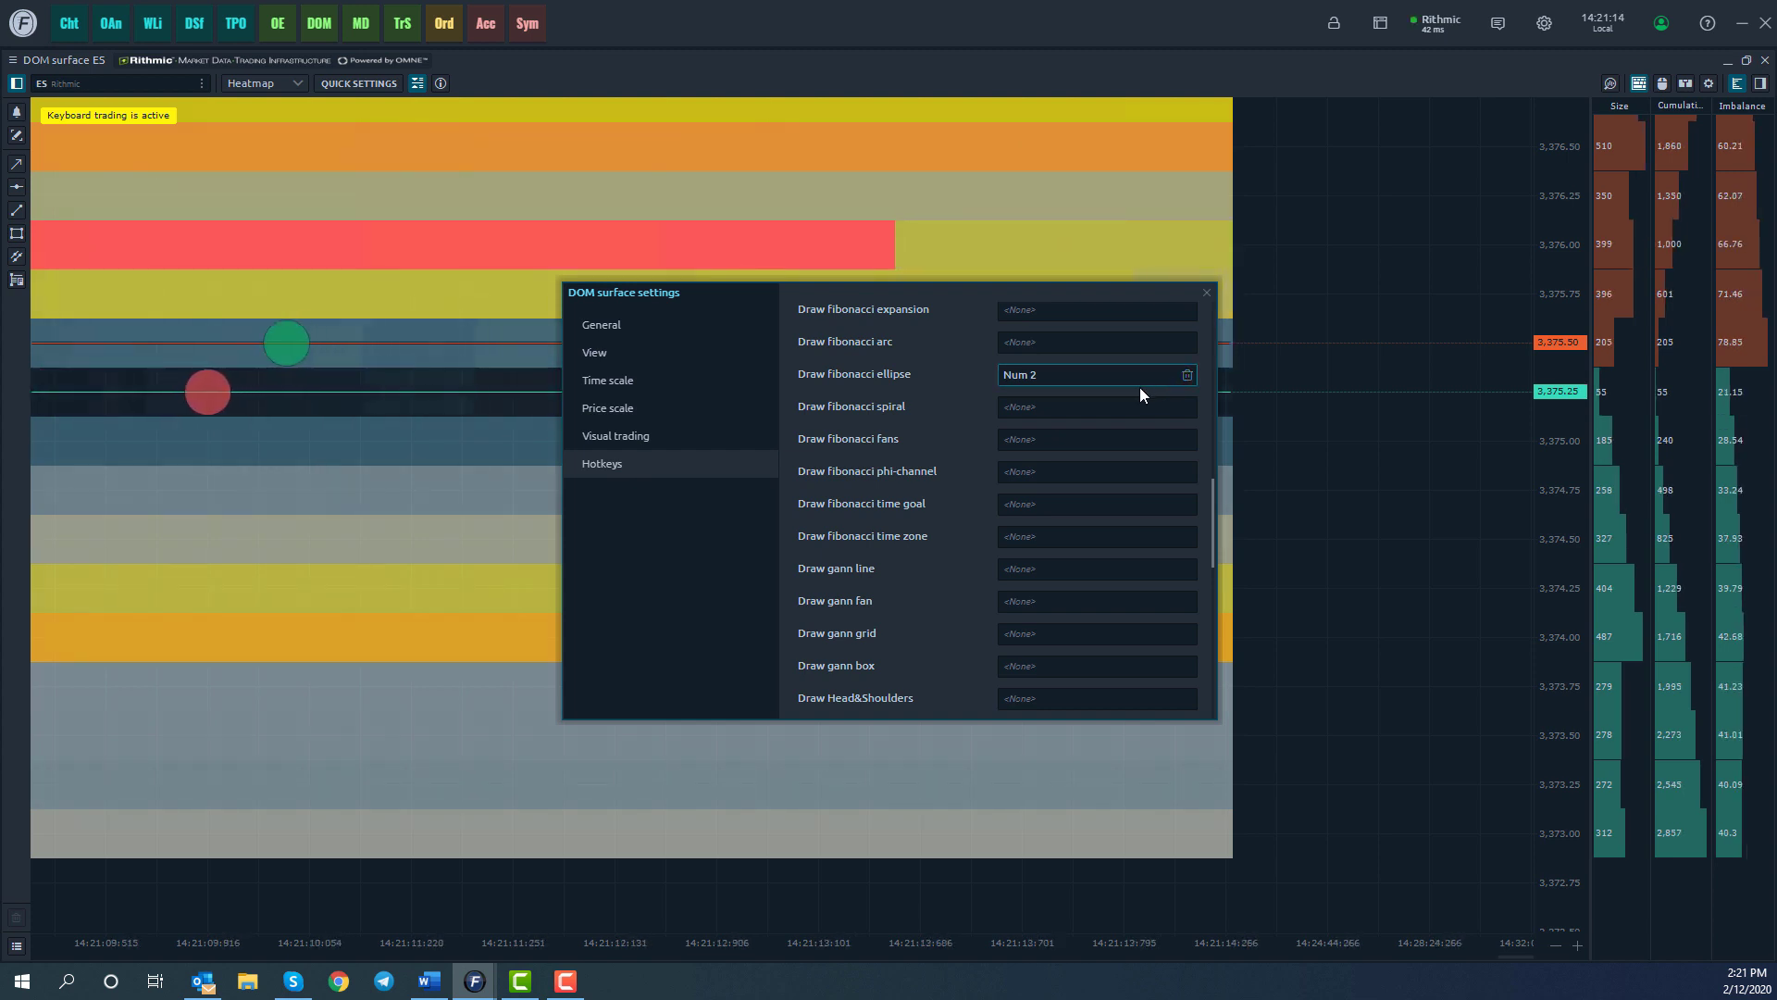
Step: Try Num 3 for Draw fibonacci fans, then clear it so it stays unassigned
{"action": "left_click", "coordinate": [1033, 442]}
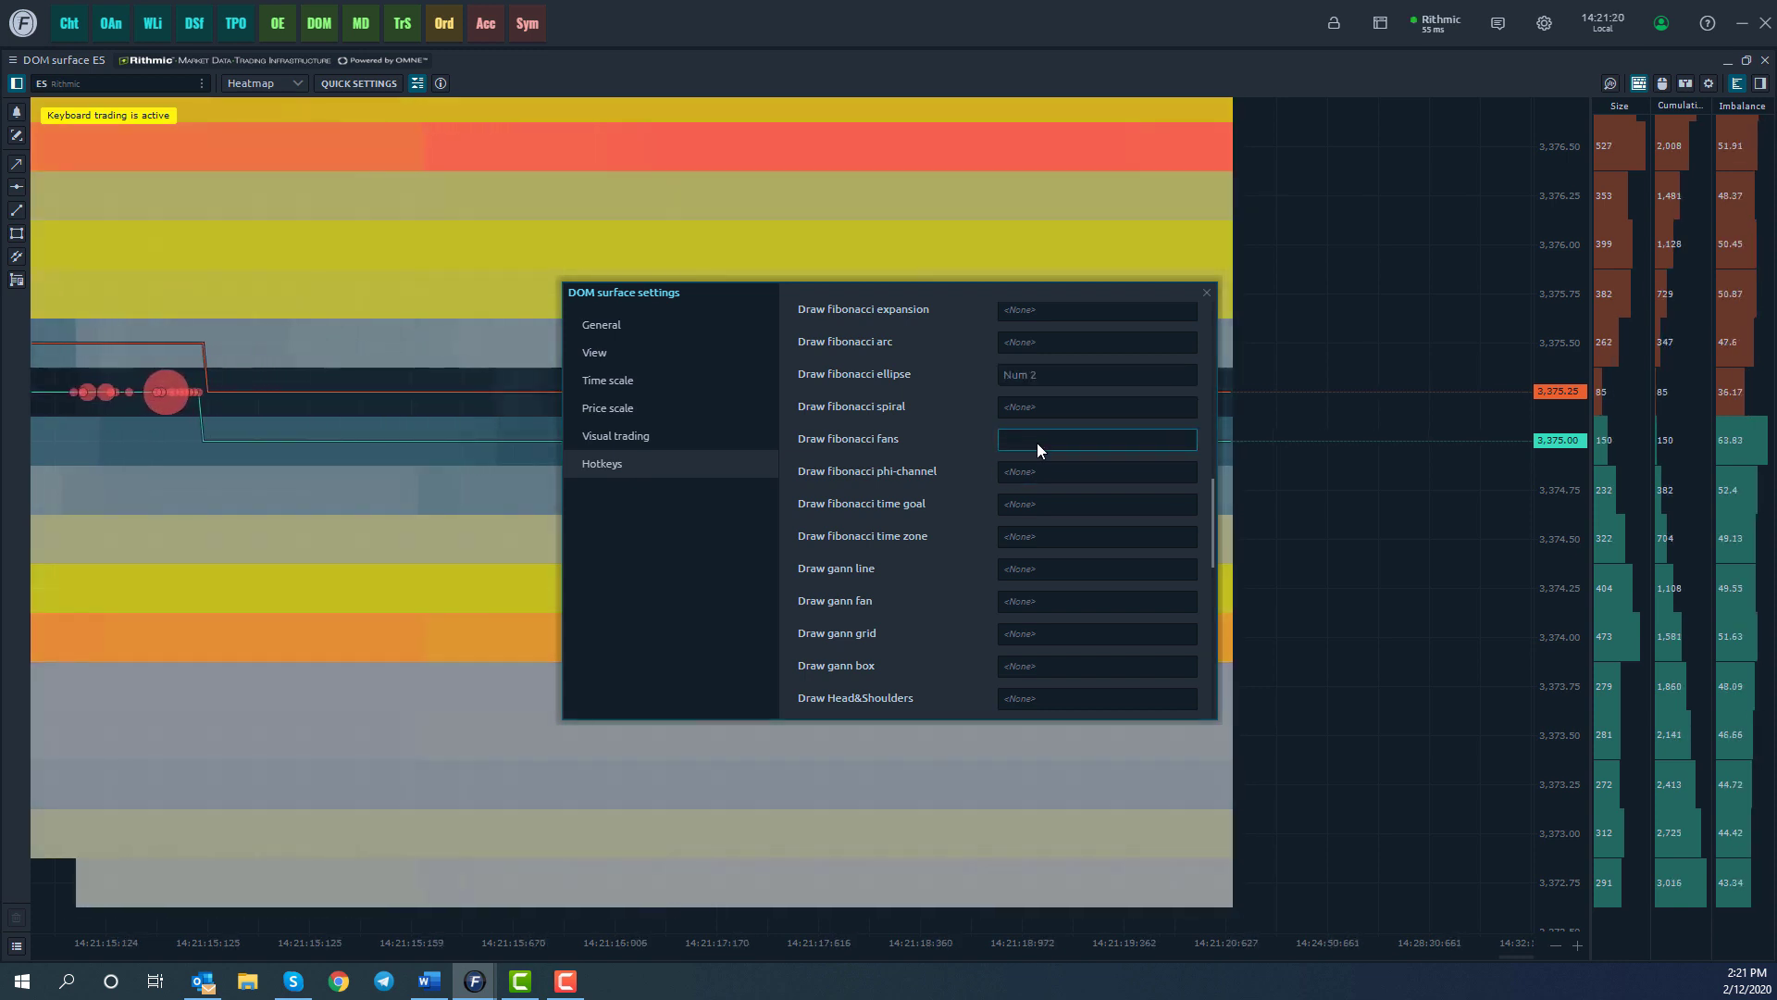
{"action": "key", "text": "KP_3"}
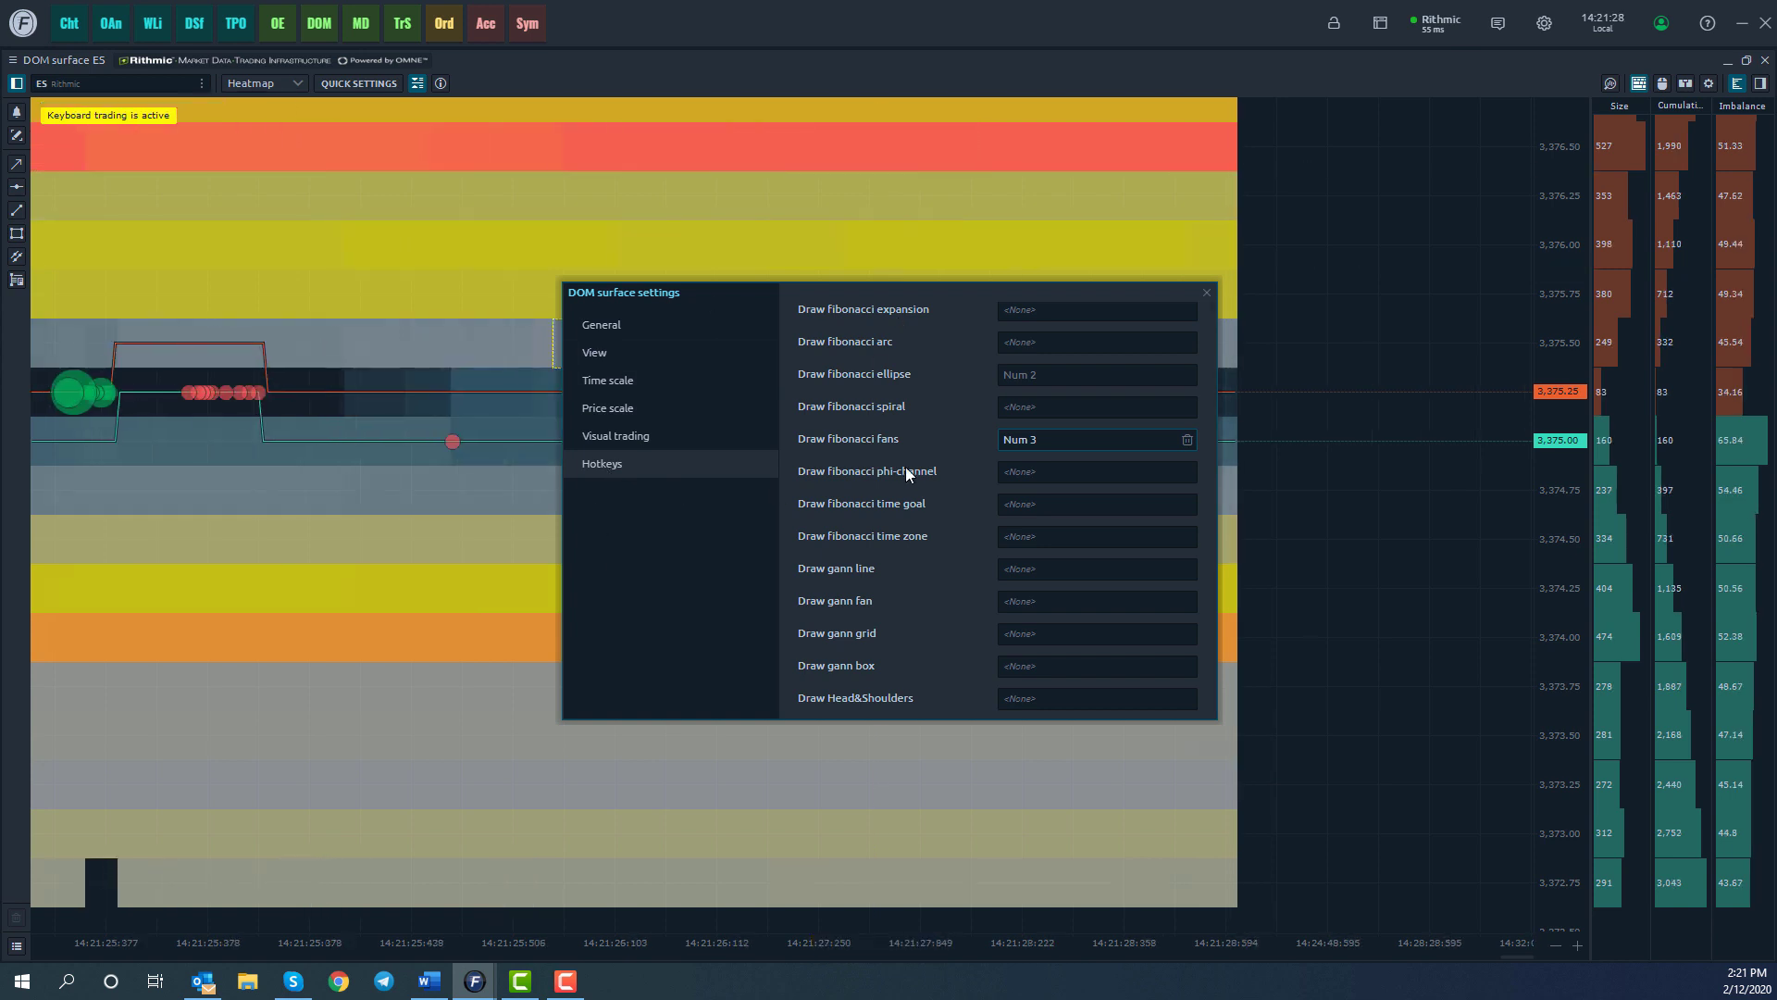
{"action": "left_click", "coordinate": [1187, 441]}
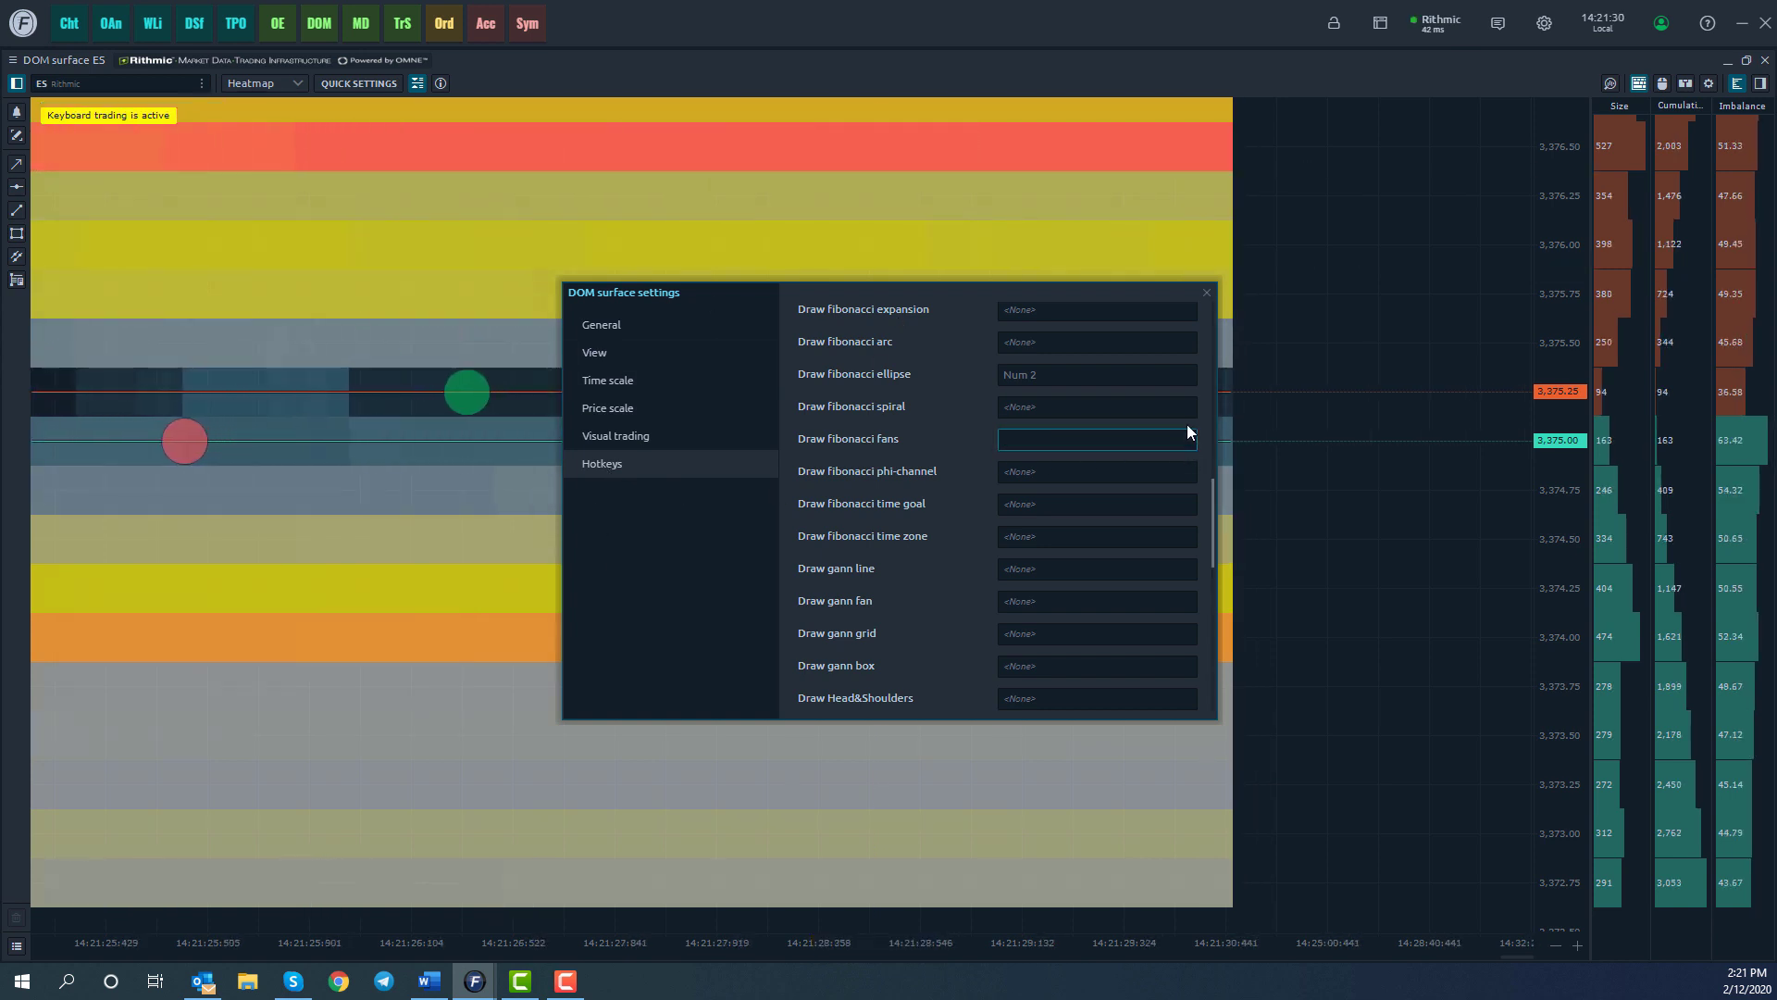
Step: Show the TRADING hotkeys (Sell Market S, Buy Market B, Close Positions X) and select Sell Market
{"action": "scroll", "coordinate": [1147, 537], "scroll_direction": "down", "scroll_amount": 10}
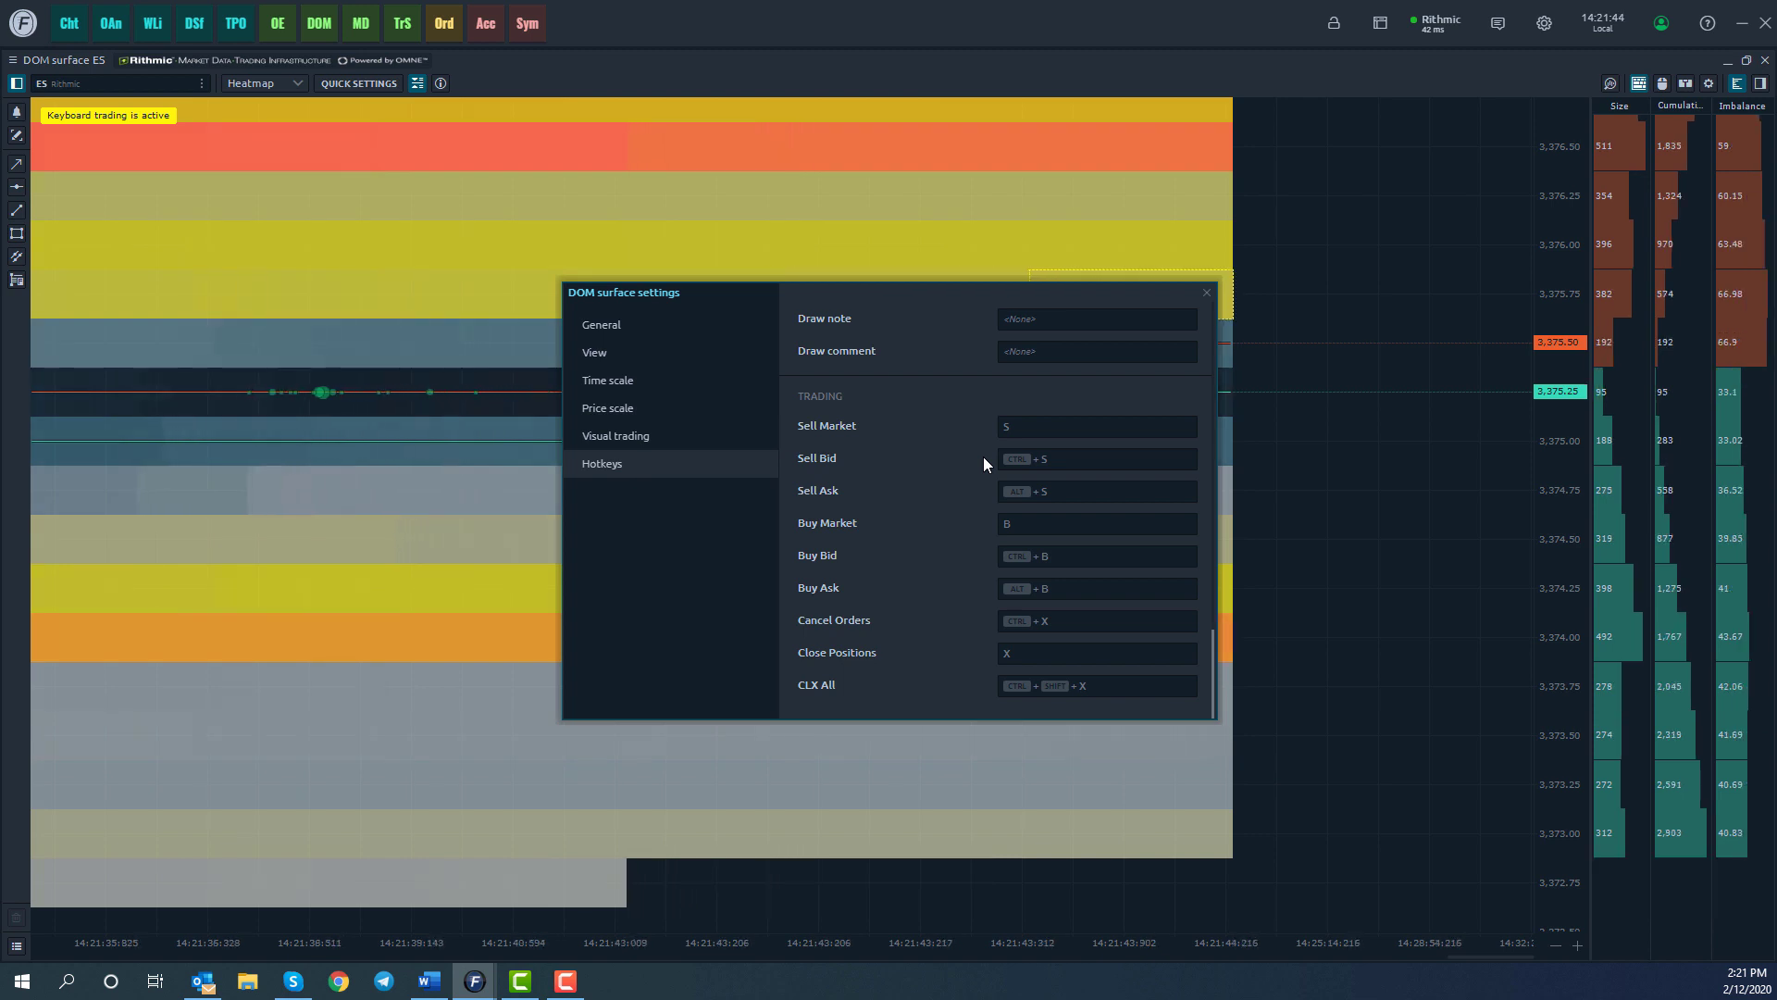
{"action": "left_click", "coordinate": [1028, 423]}
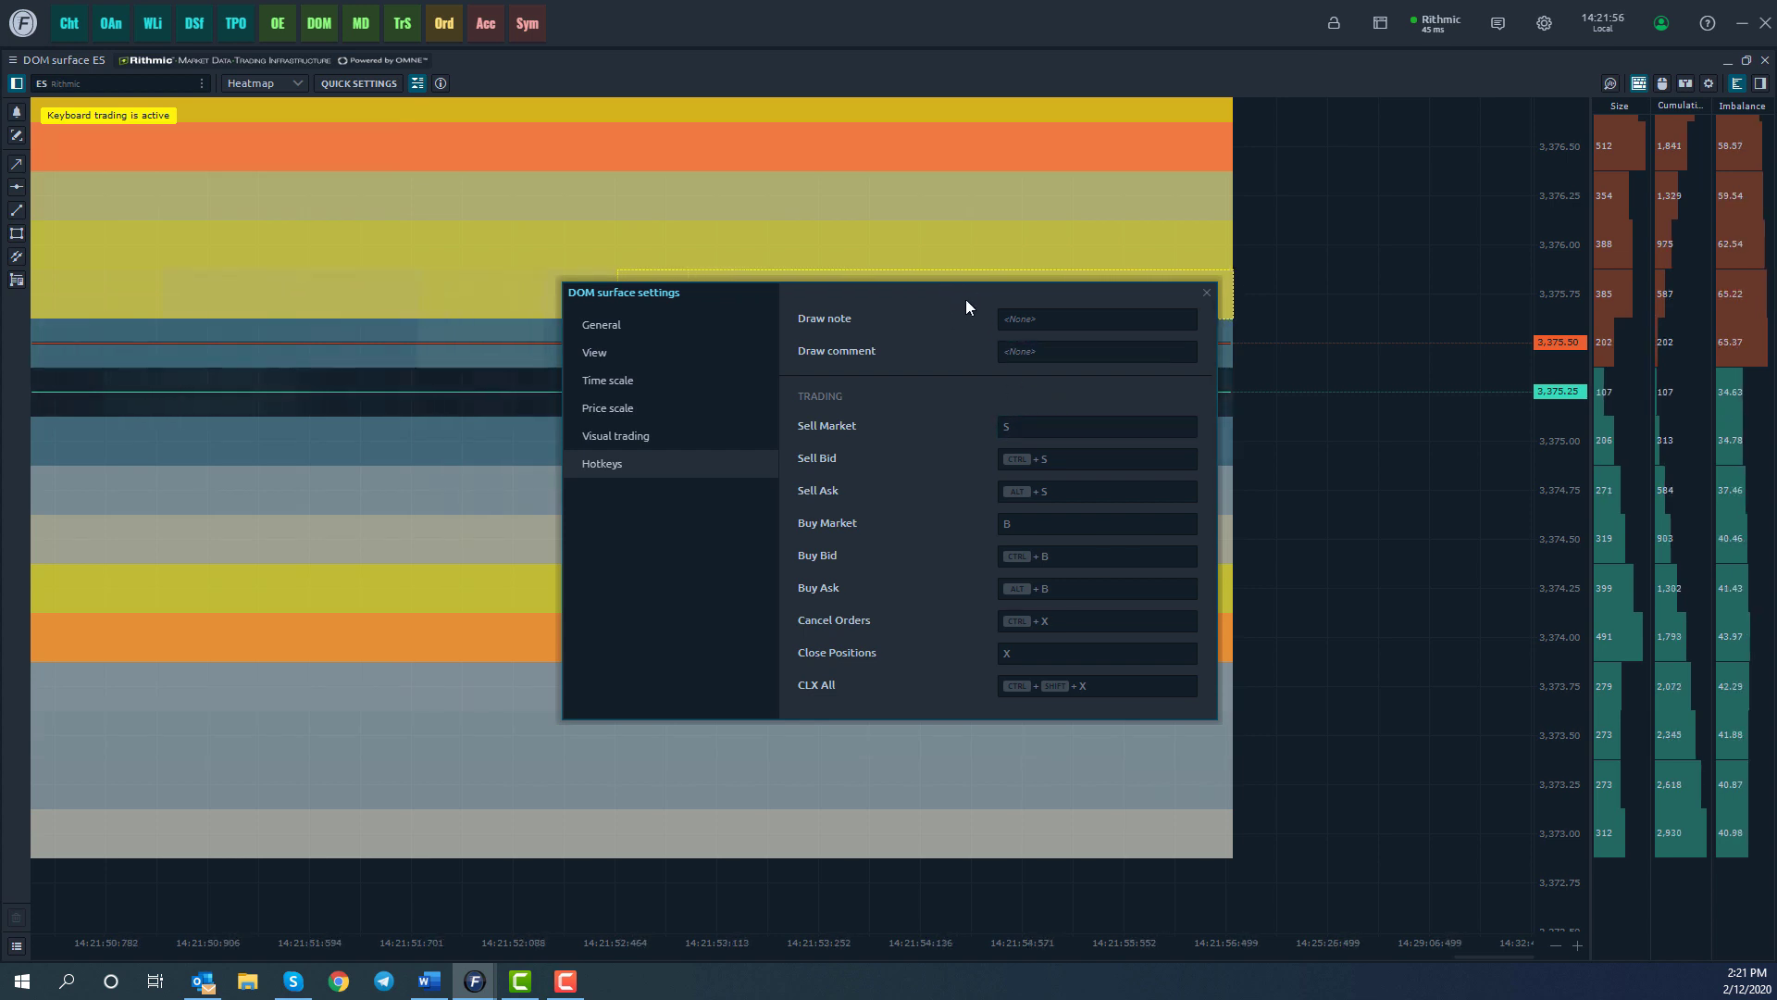
{"action": "left_click_drag", "start_coordinate": [965, 299], "coordinate": [341, 415]}
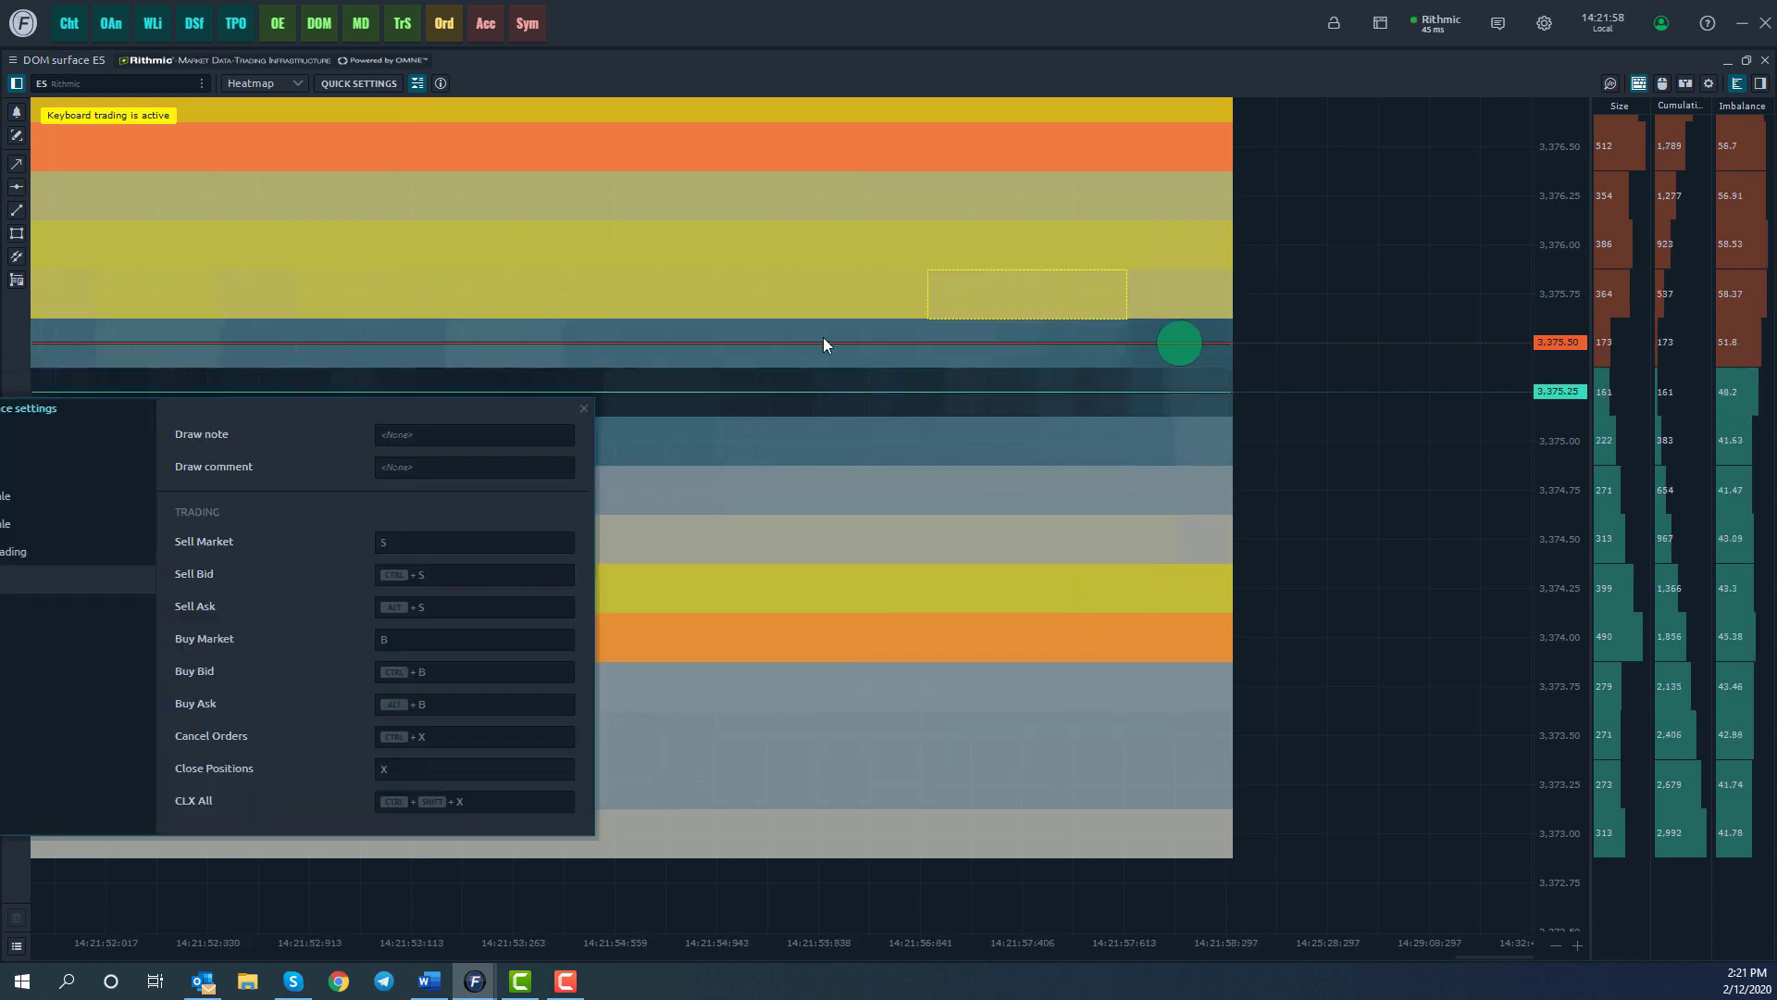
{"action": "left_click_drag", "start_coordinate": [824, 345], "coordinate": [864, 296]}
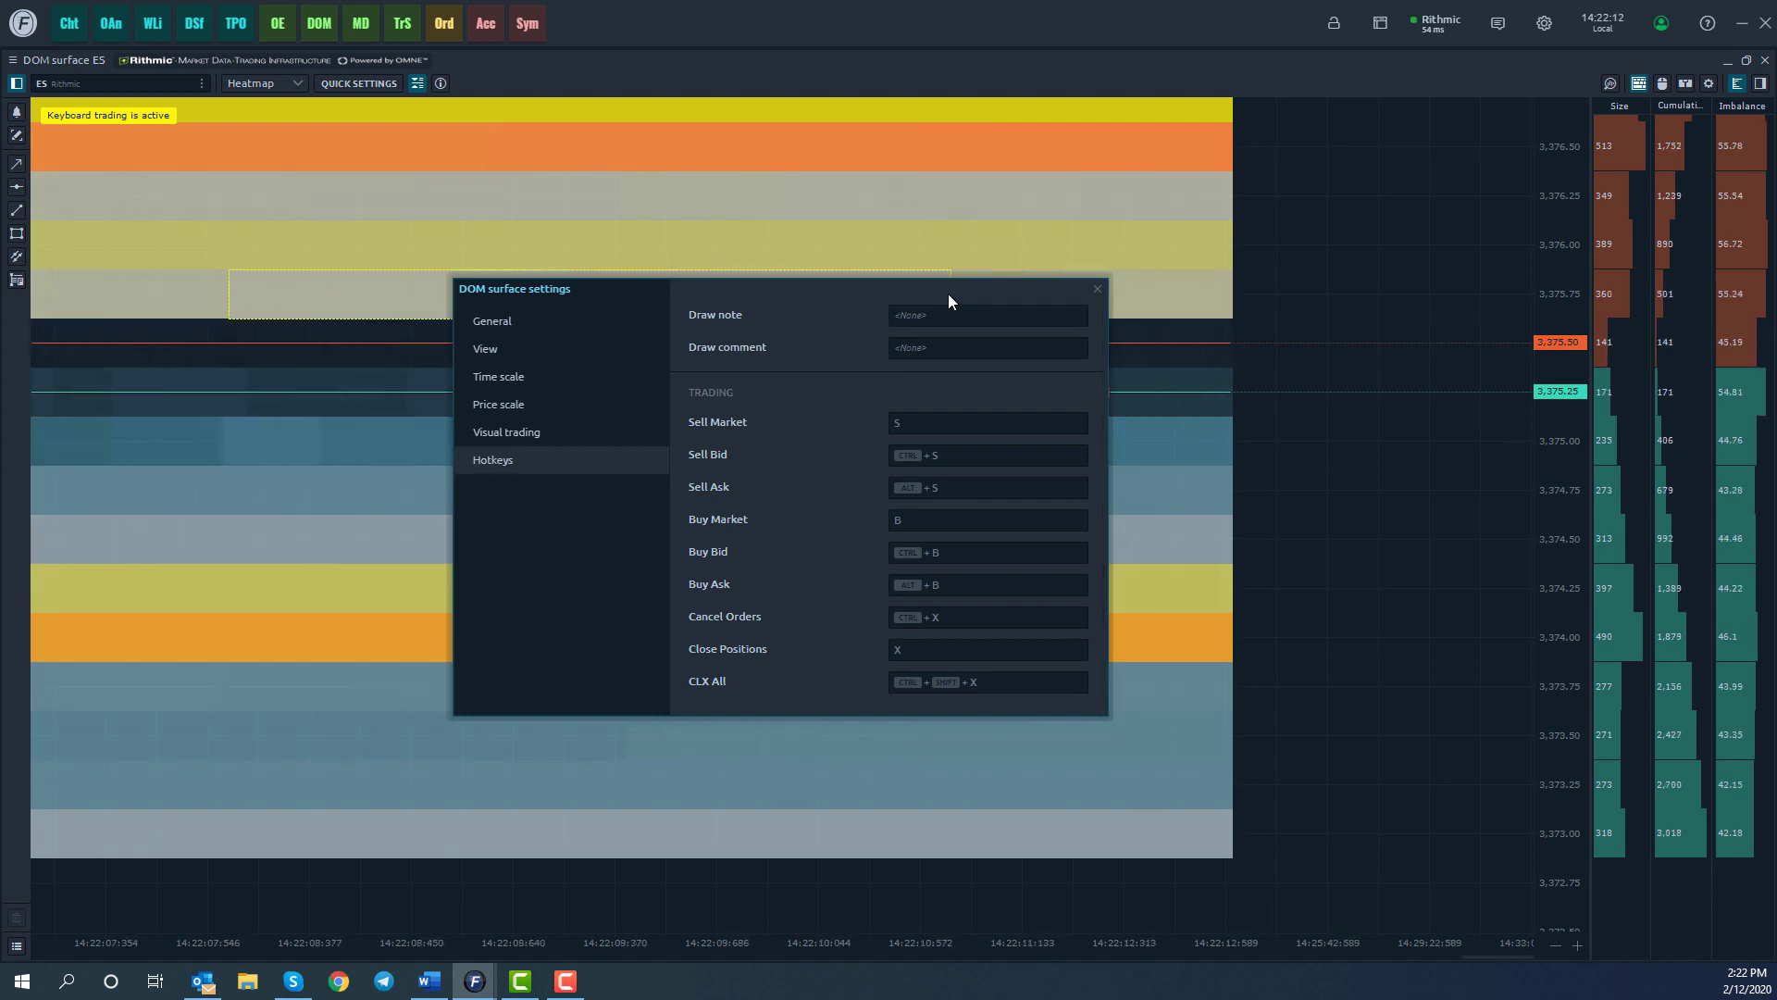
Step: Close settings, sell one ES contract at market, close it, sell again, and show the order buttons panel
{"action": "key", "text": "Escape"}
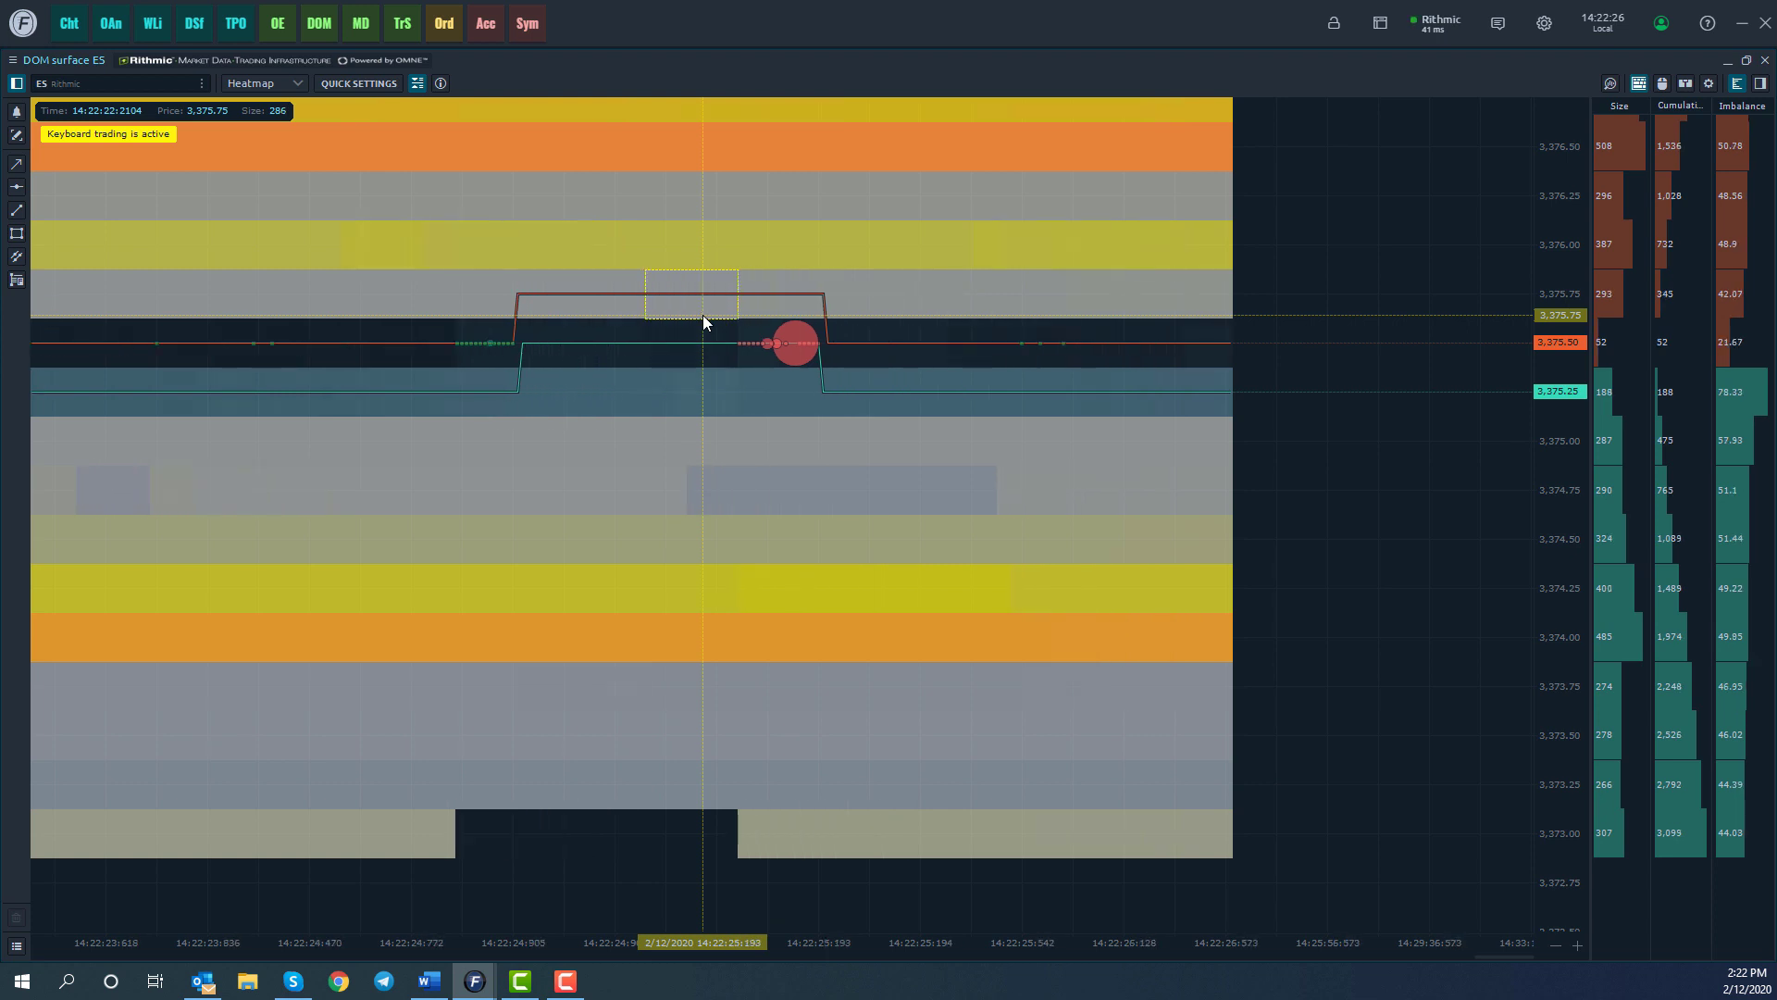
{"action": "key", "text": "s"}
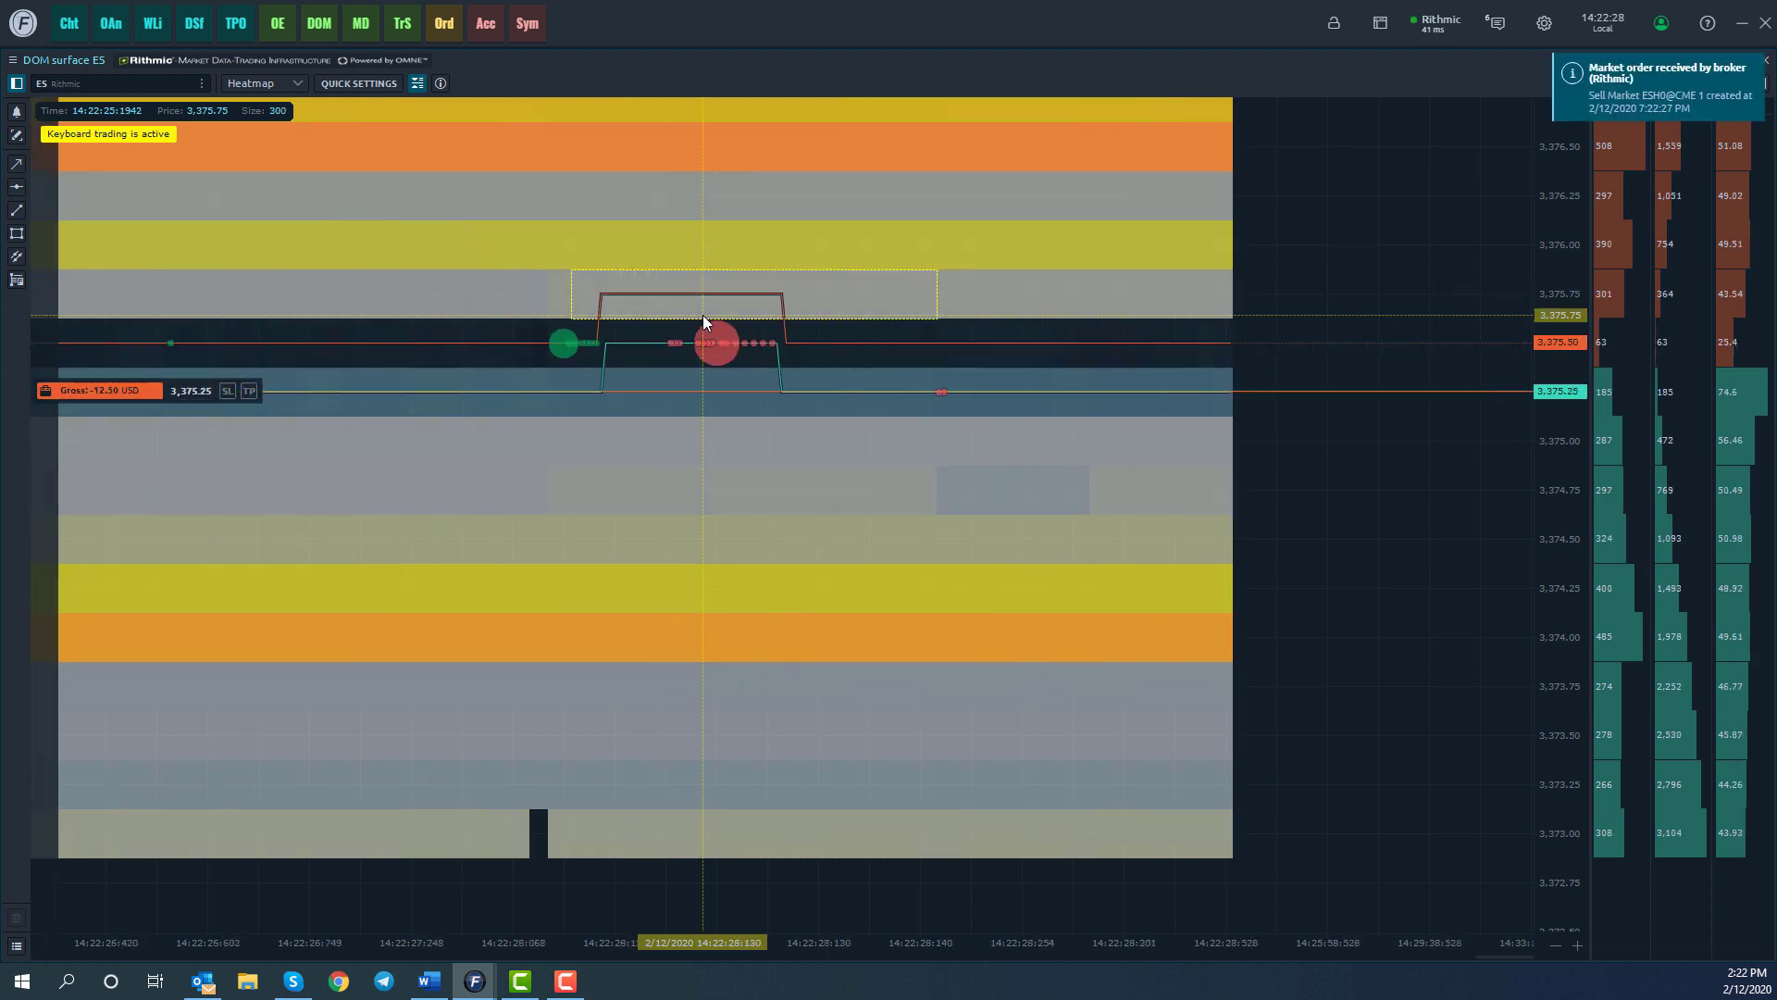
{"action": "mouse_move", "coordinate": [90, 388]}
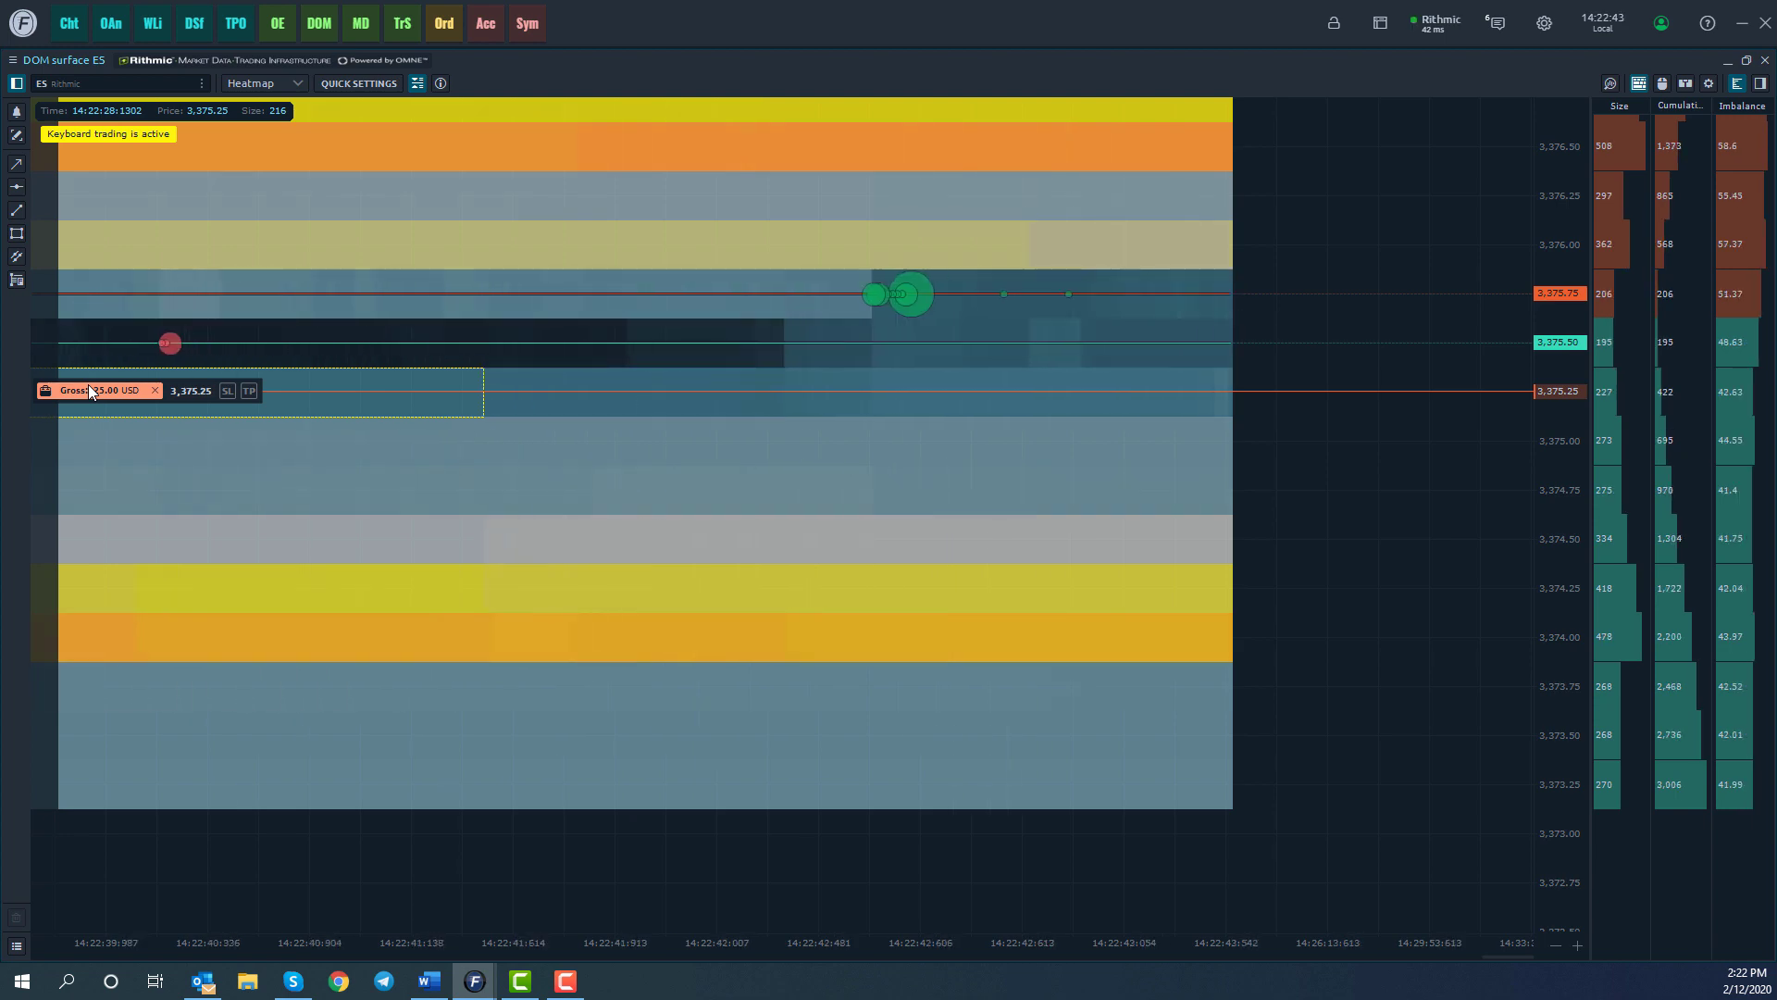
{"action": "left_click", "coordinate": [87, 384]}
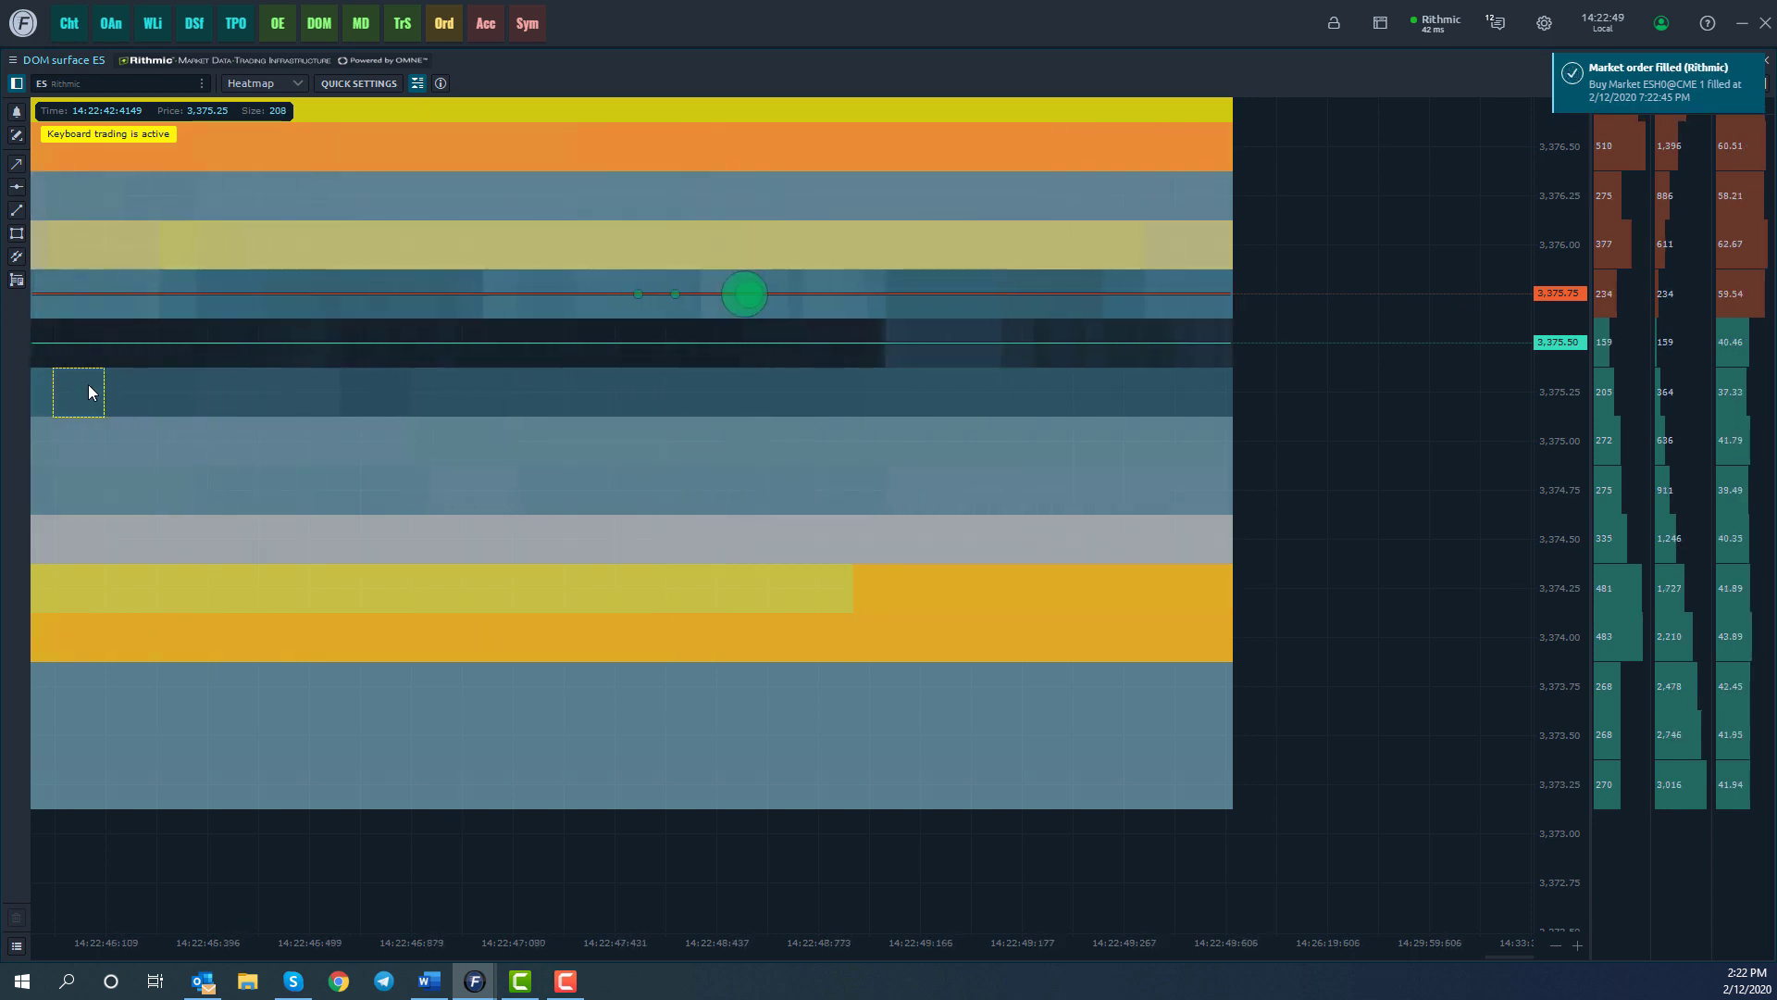
{"action": "left_click", "coordinate": [88, 384]}
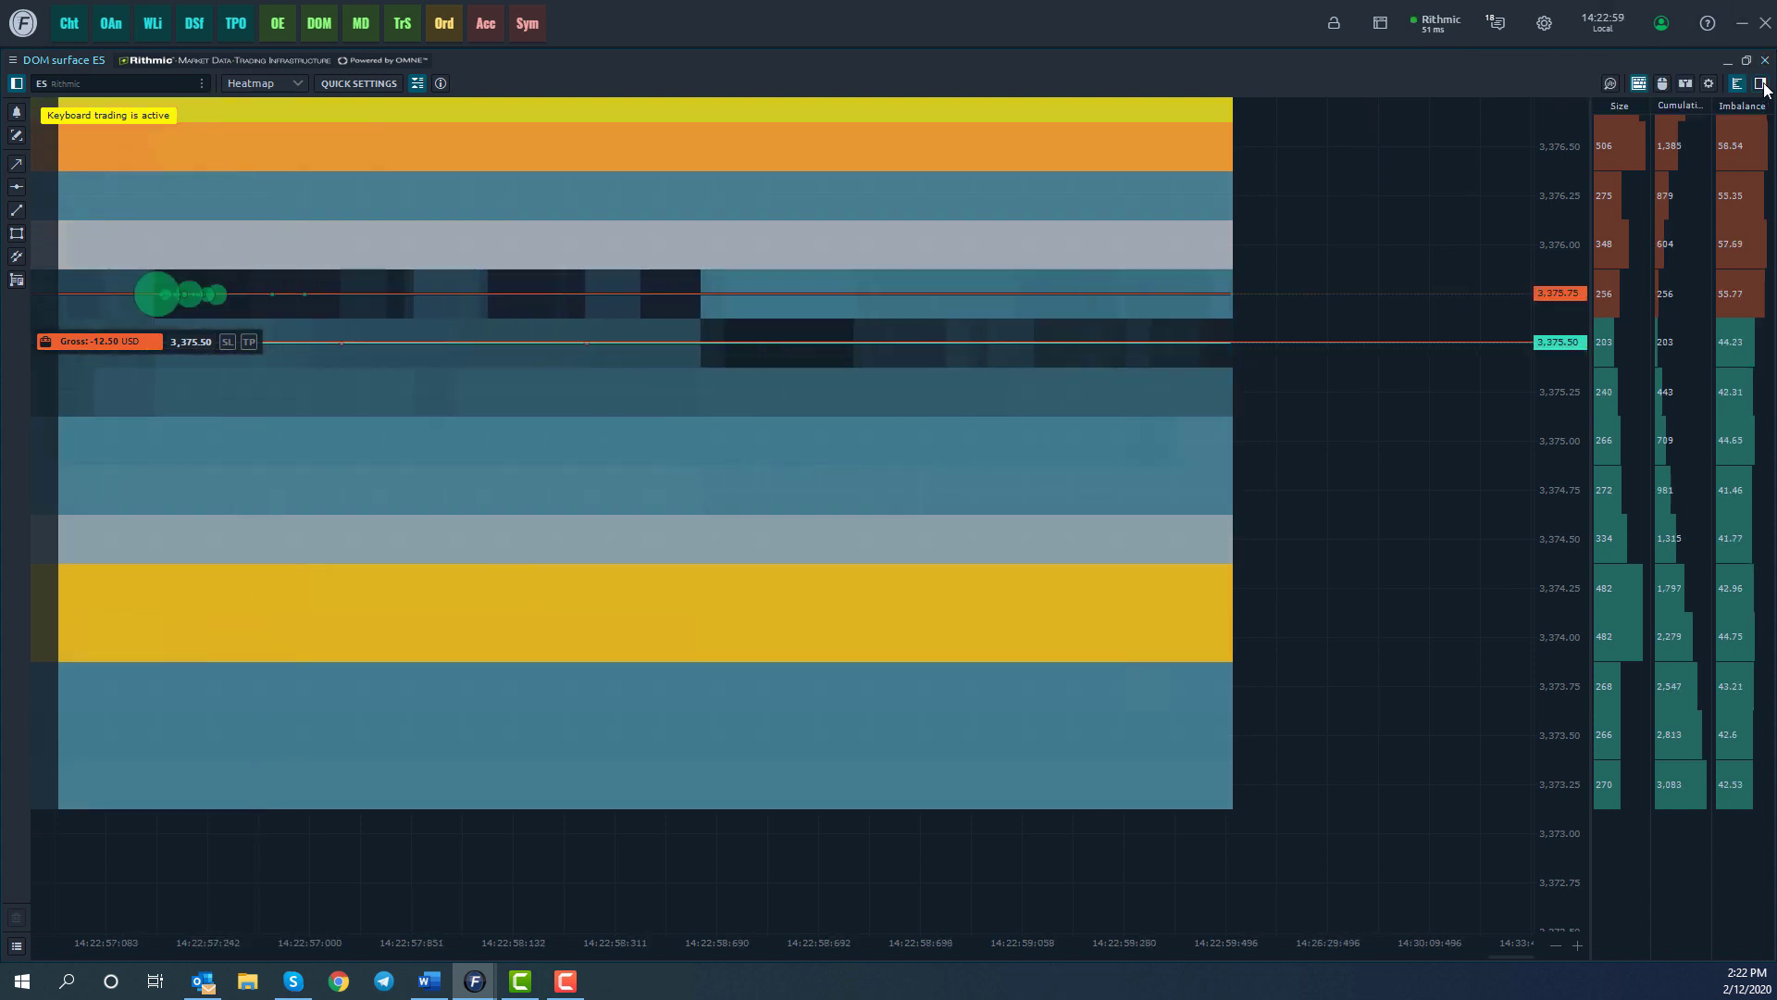
{"action": "left_click", "coordinate": [1762, 85]}
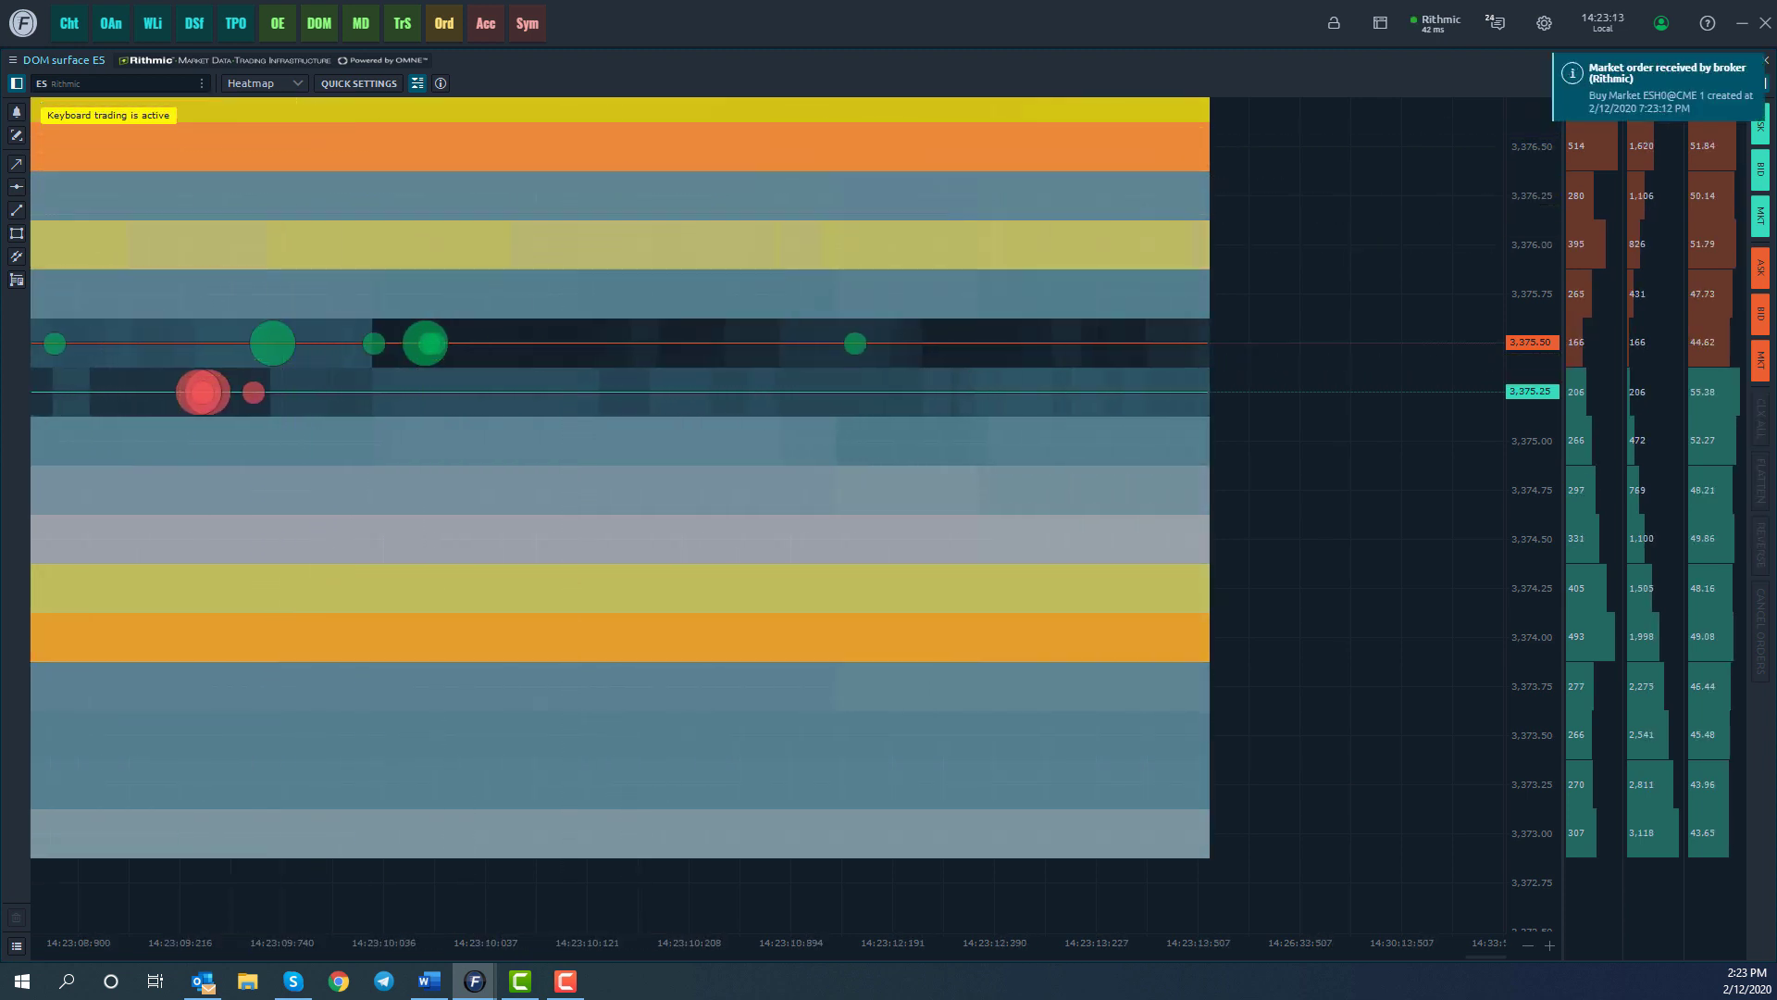
{"action": "left_click", "coordinate": [1656, 92]}
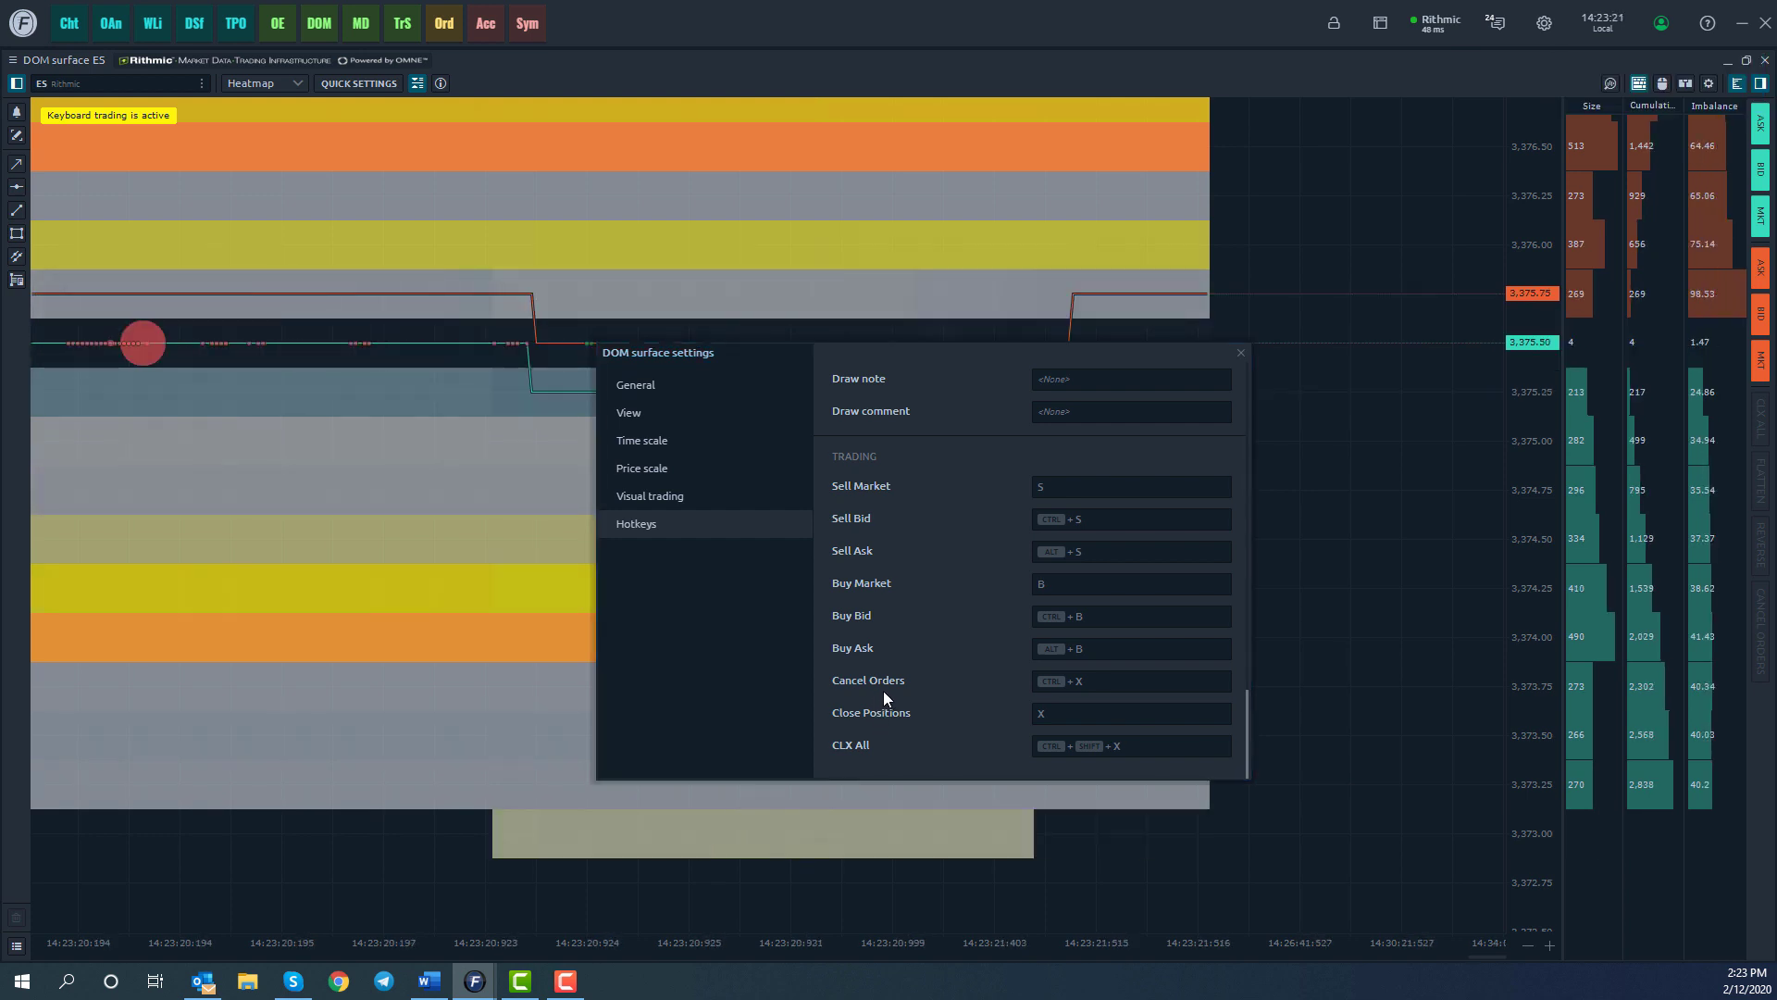
{"action": "key", "text": "alt+h"}
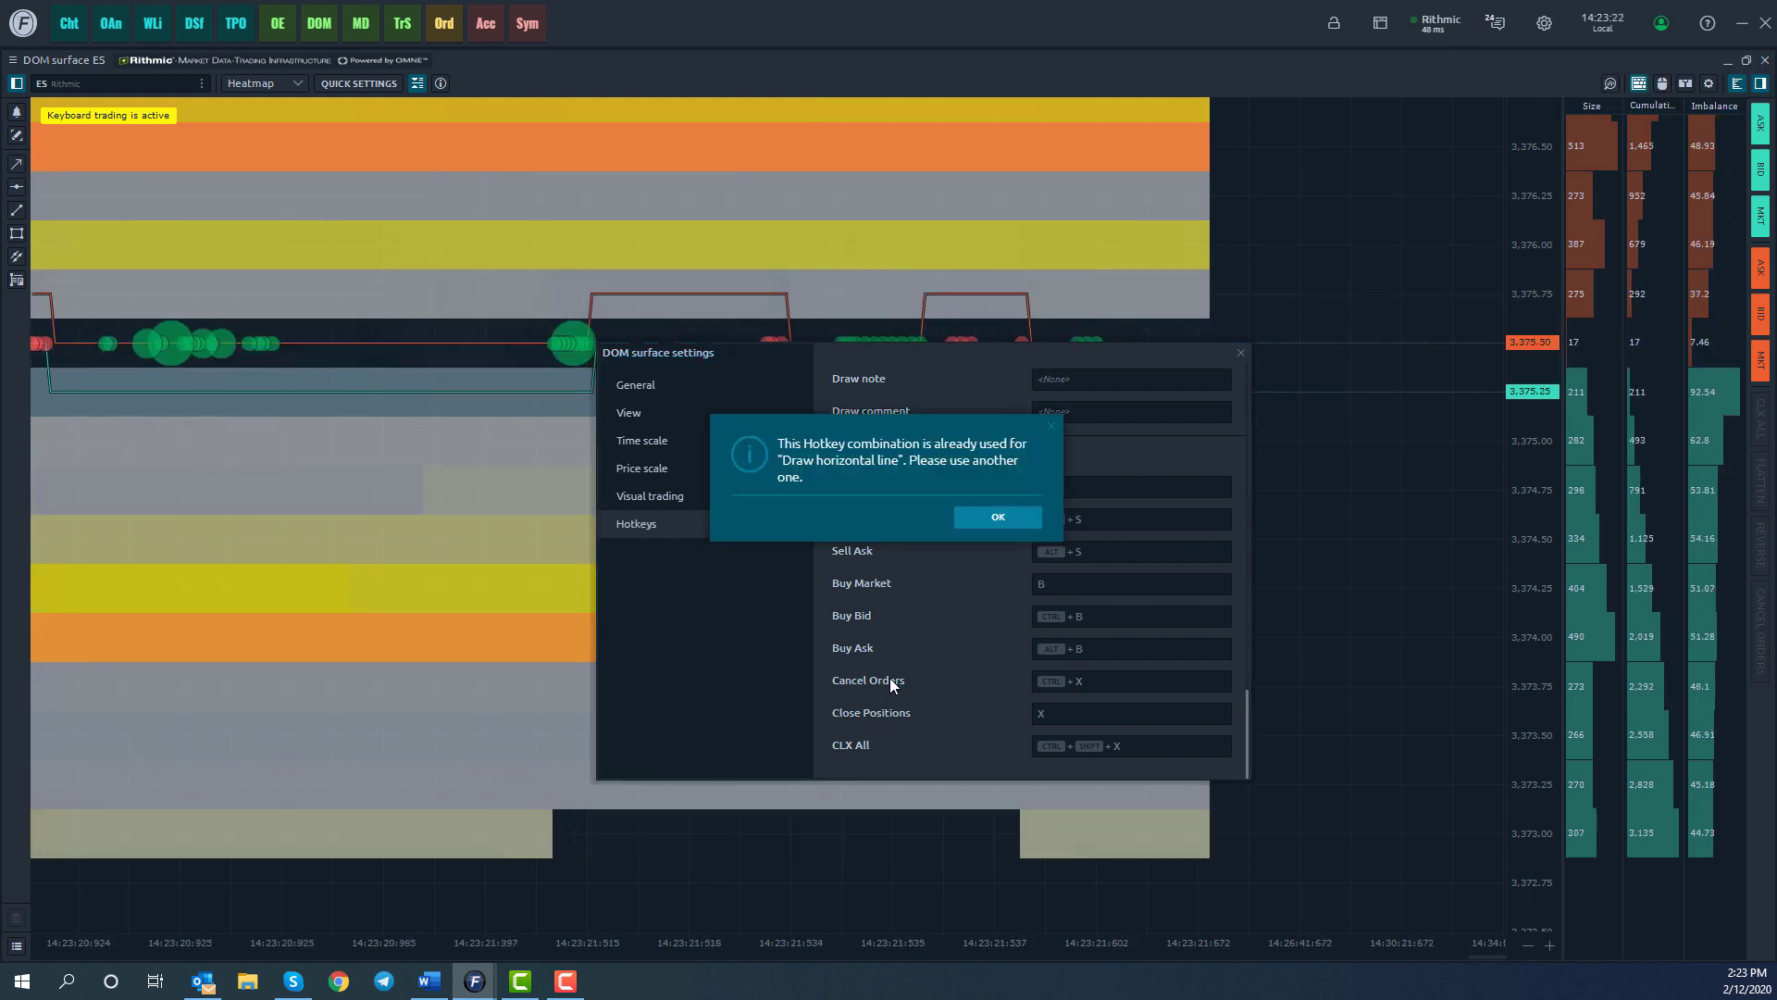
{"action": "left_click", "coordinate": [1054, 424]}
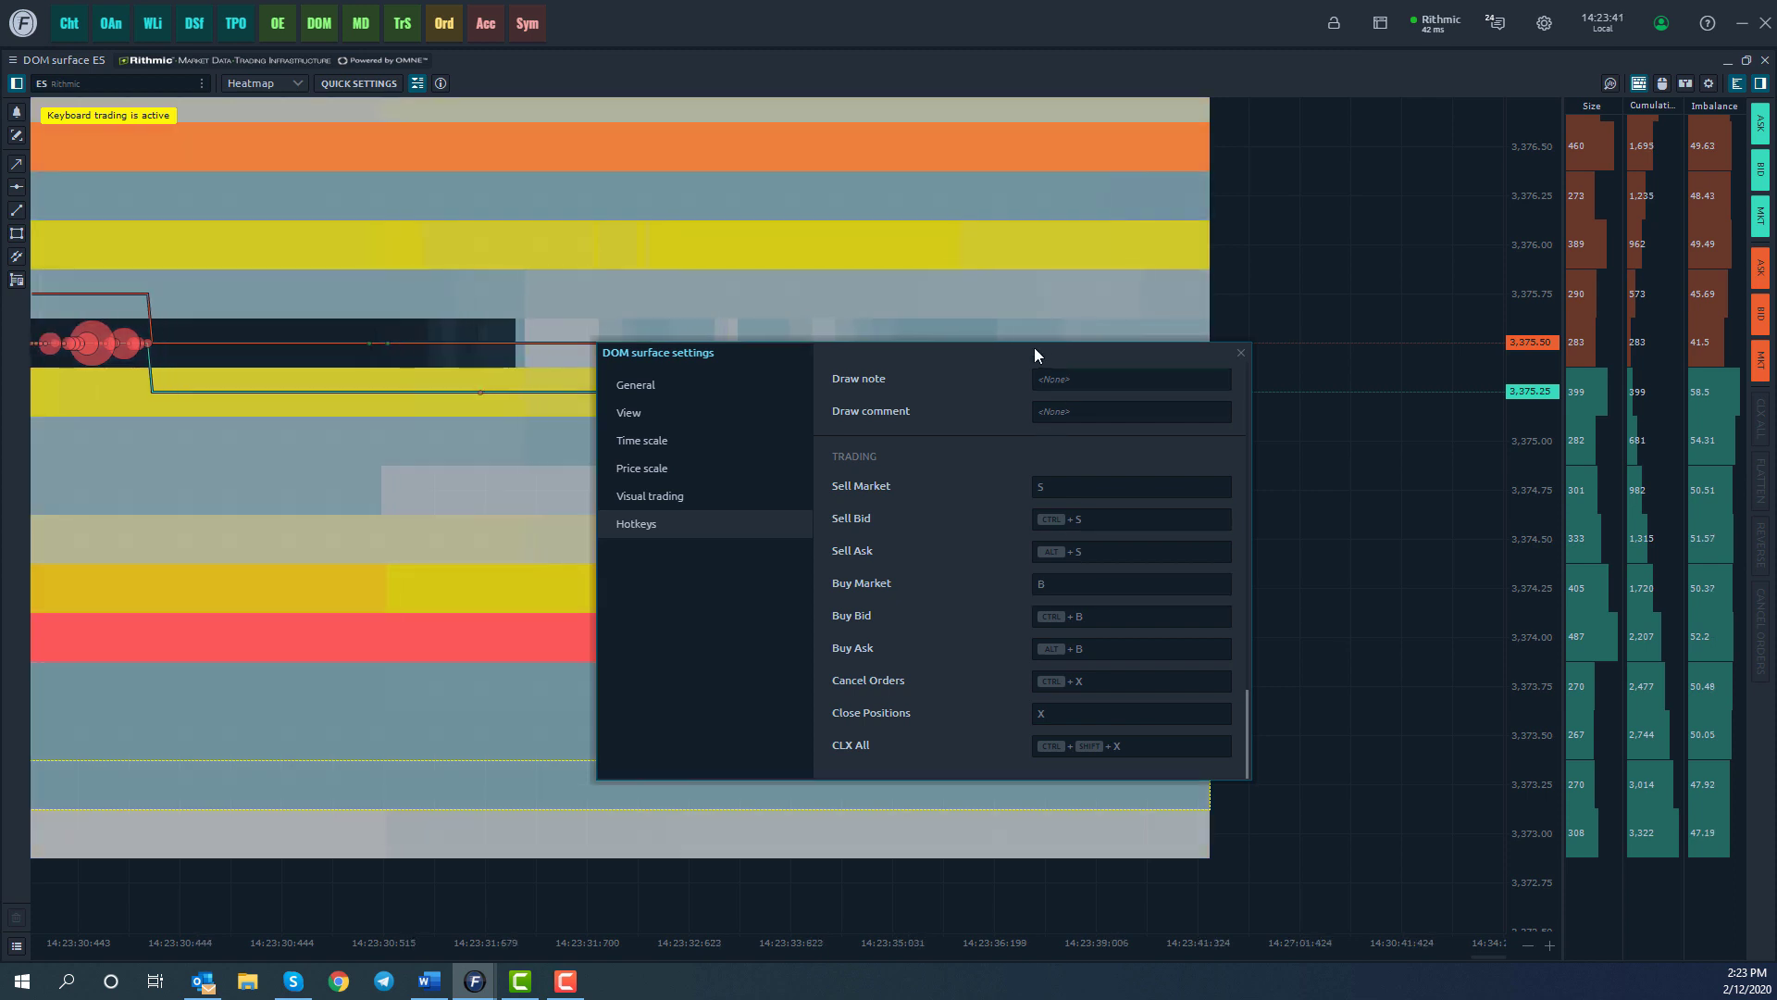
{"action": "left_click_drag", "start_coordinate": [1018, 353], "coordinate": [0, 341]}
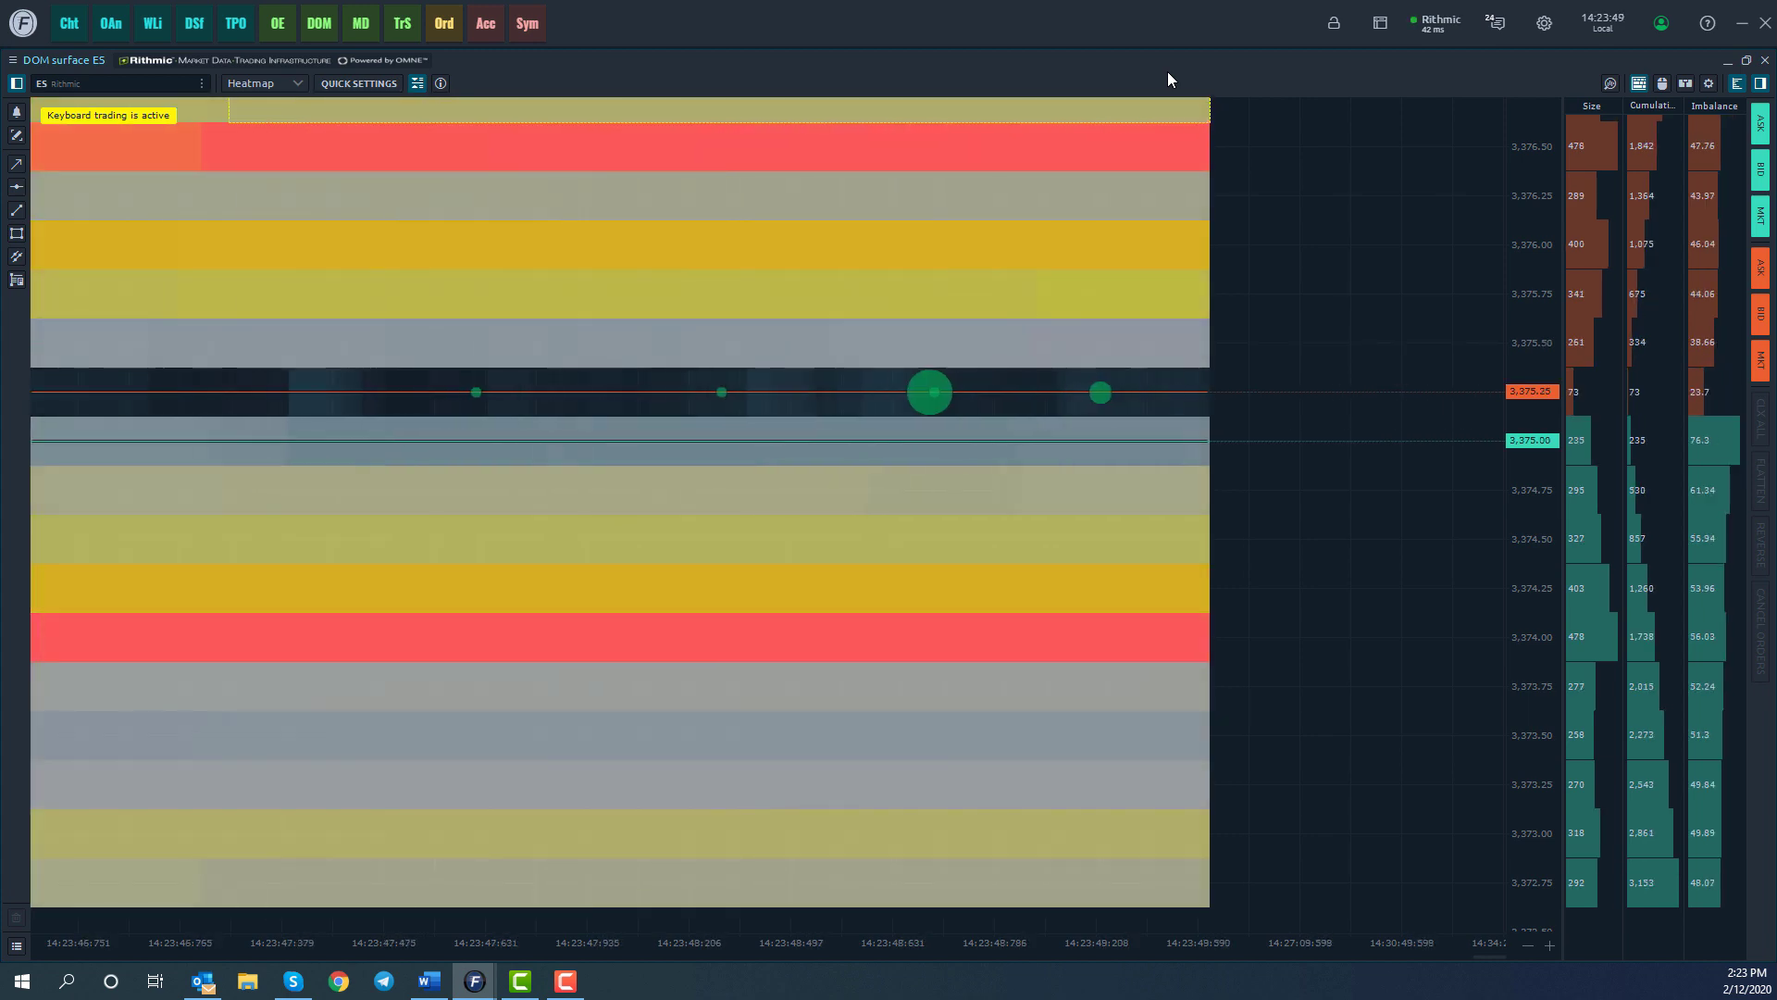
Step: Buy one ES contract at market, close it with a market sell, then buy at 3,375.50
{"action": "key", "text": "b"}
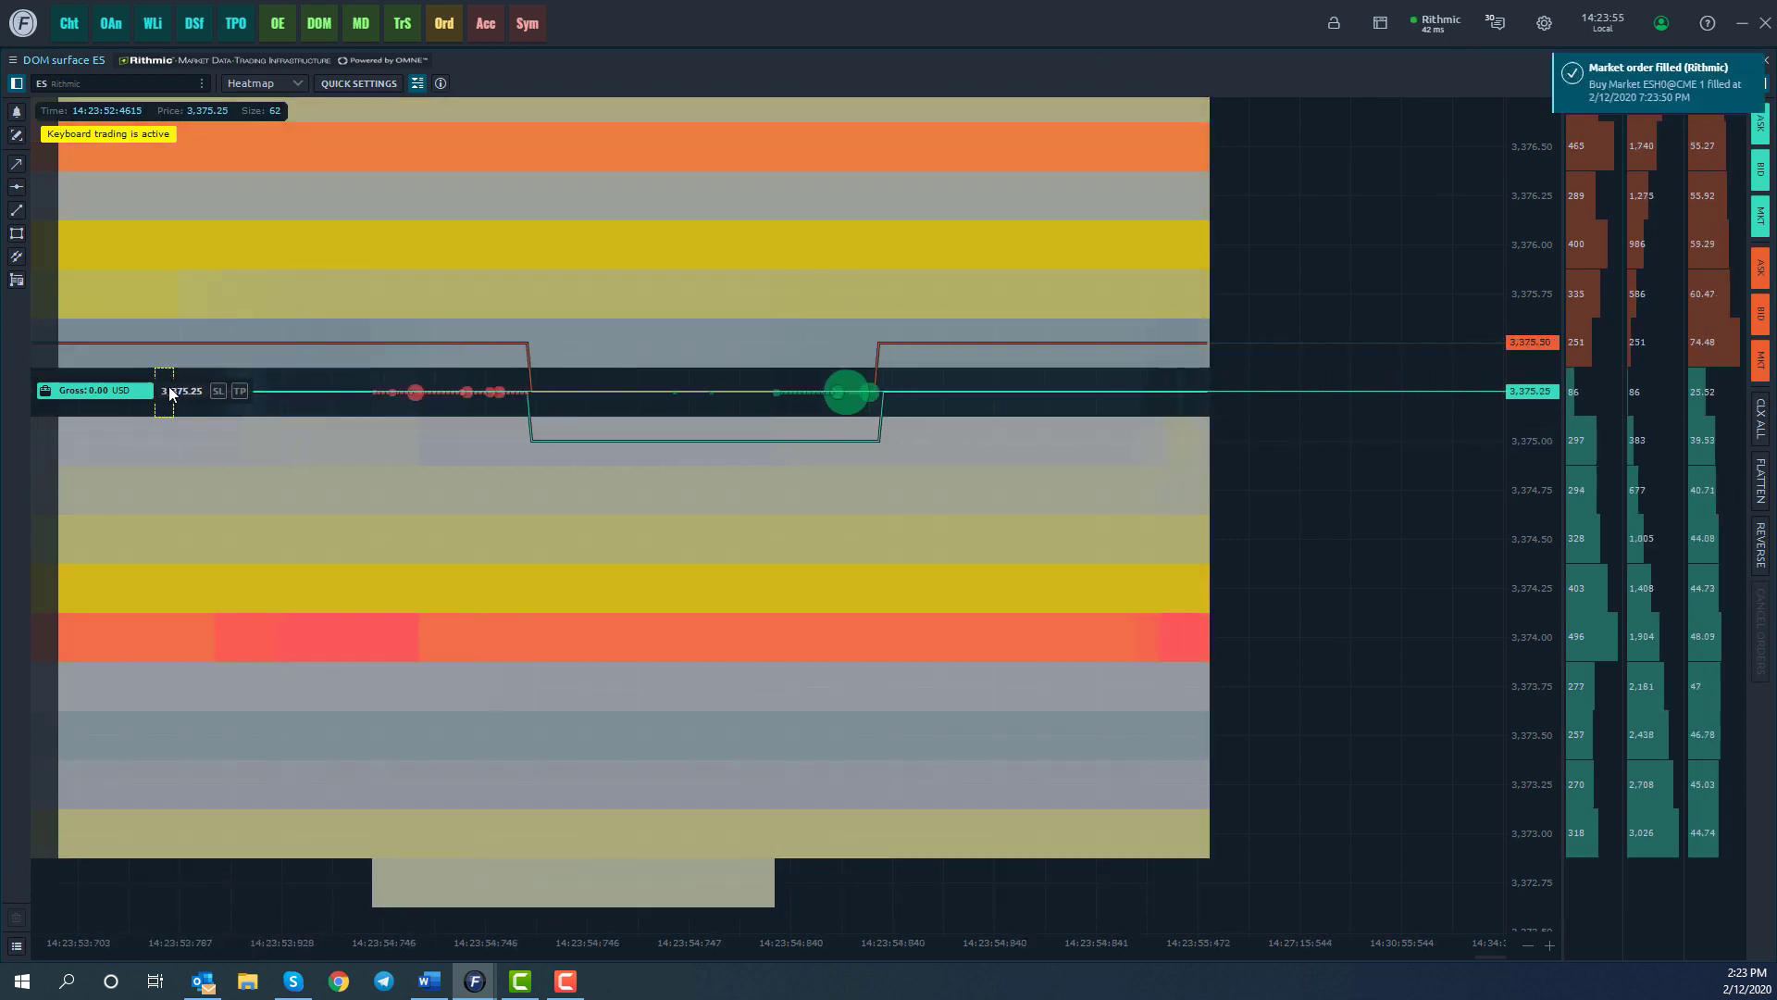
{"action": "key", "text": "s"}
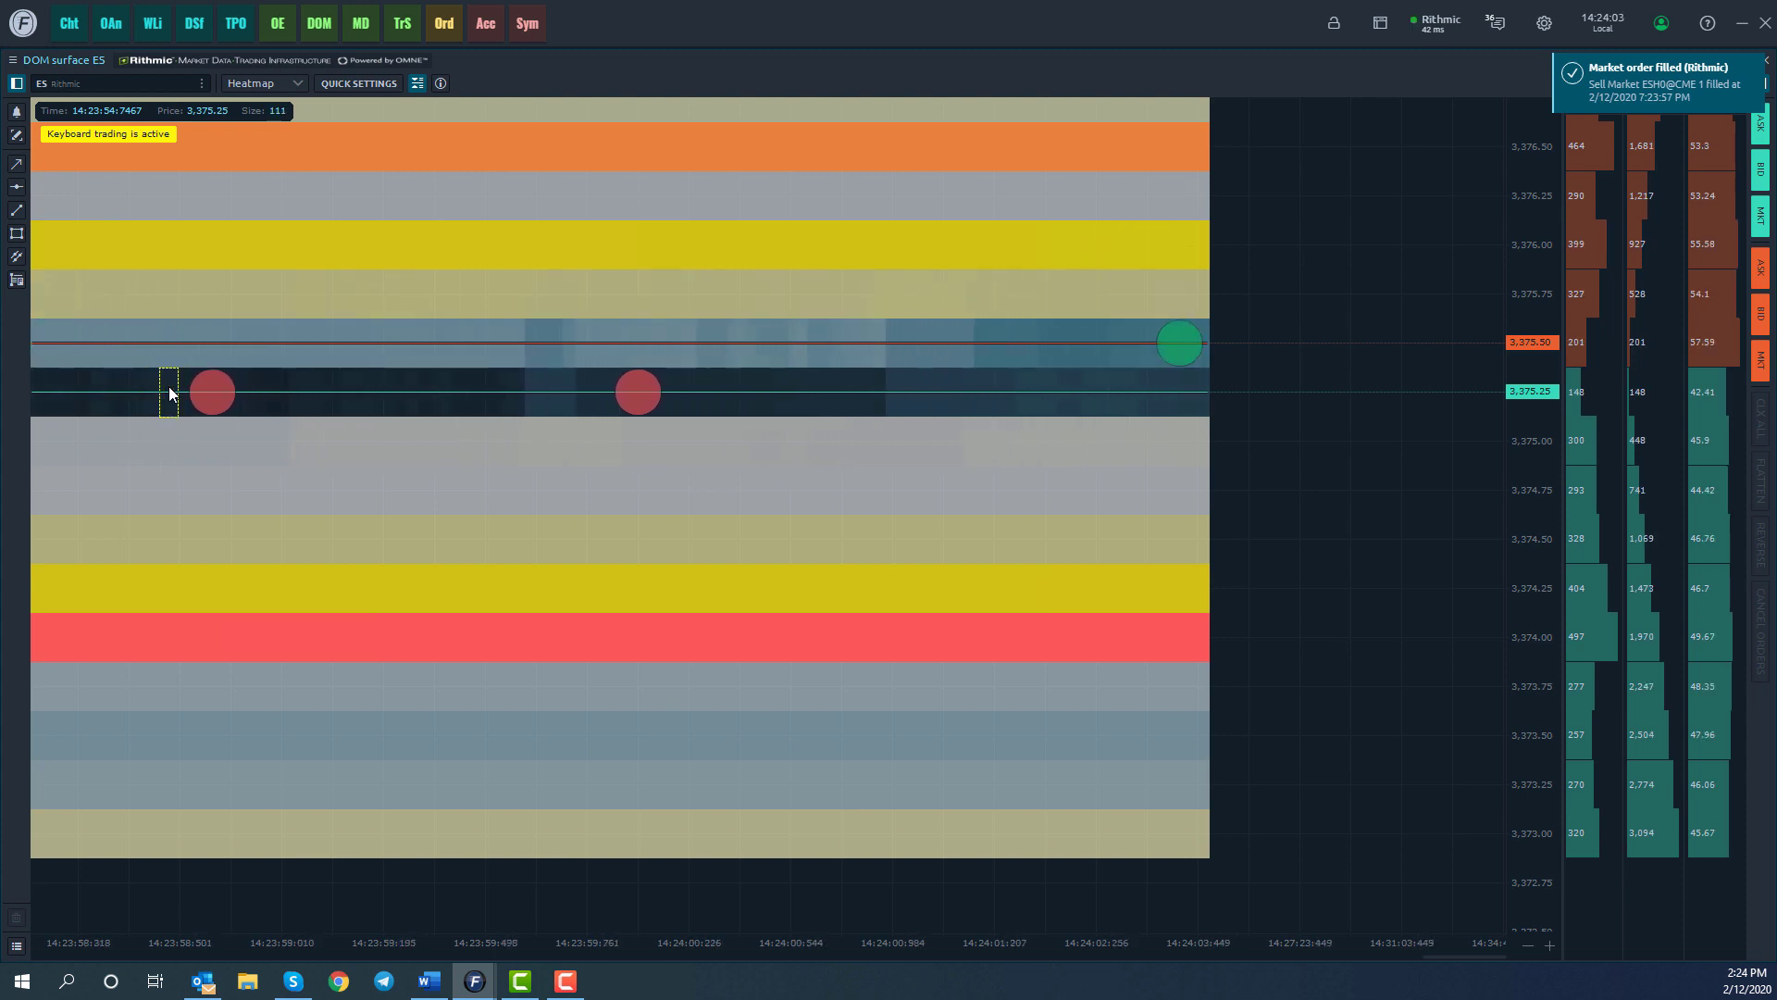
{"action": "key", "text": "b"}
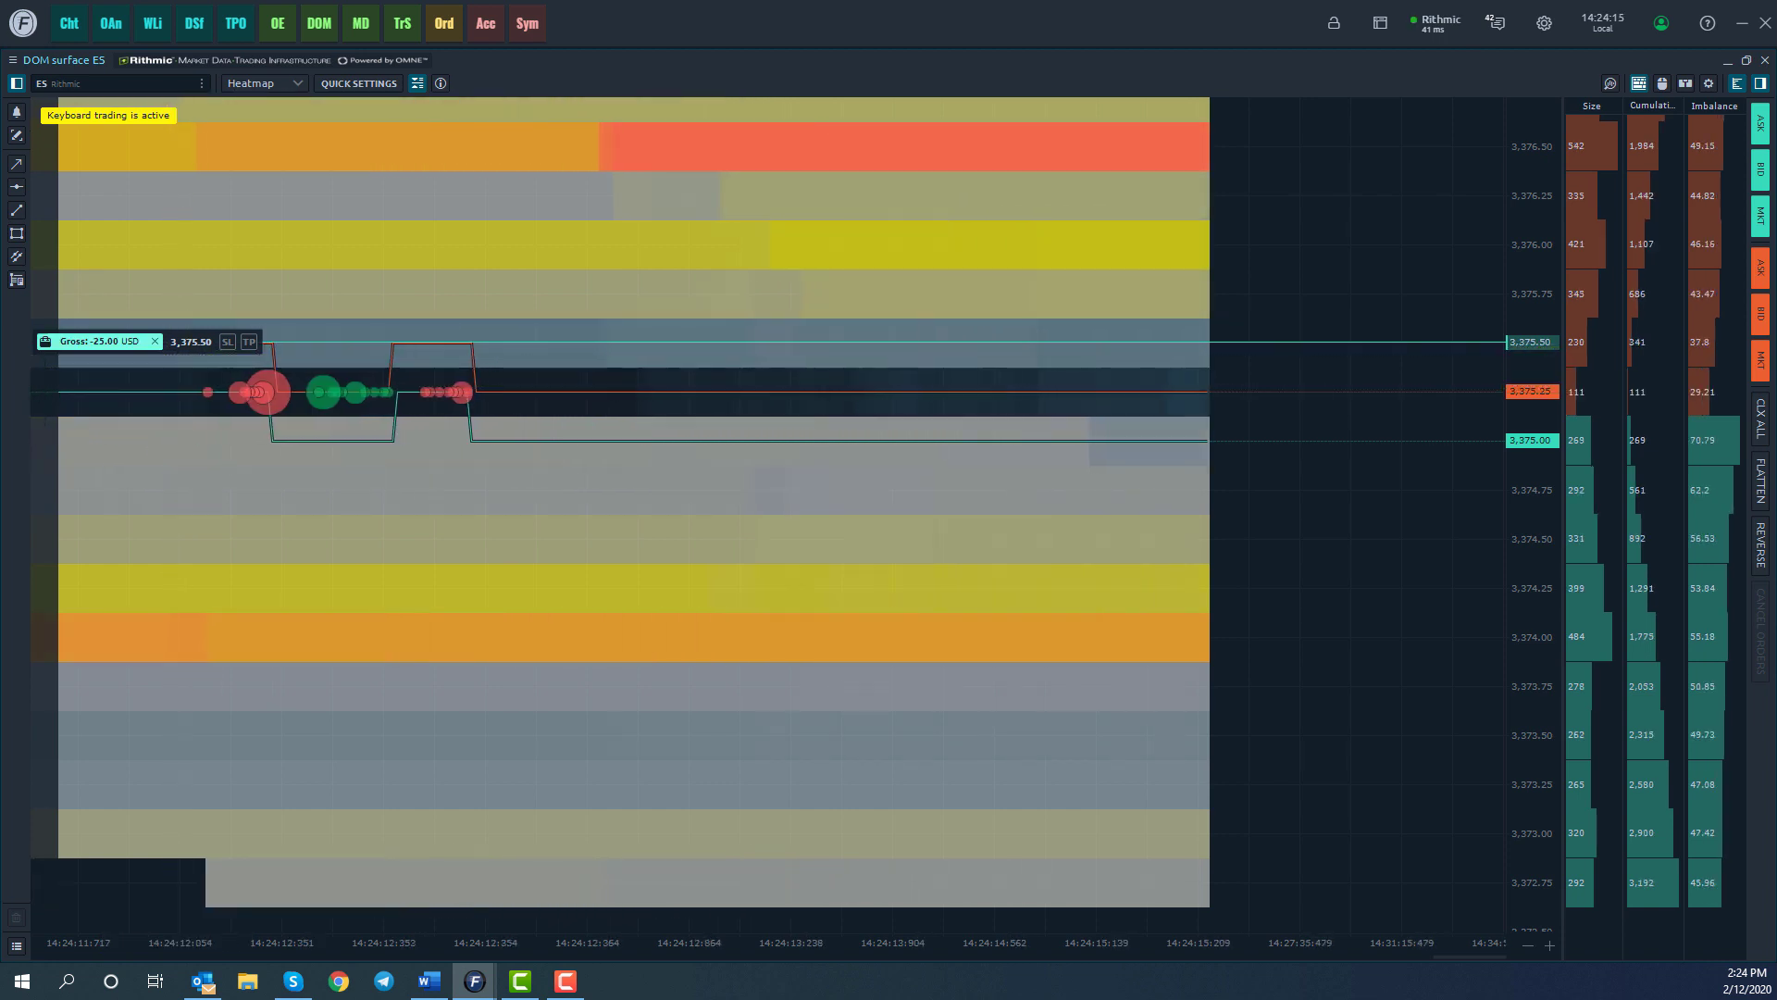
Step: Reopen the DOM surface Hotkeys settings and nudge the dialog slightly right
{"action": "left_click", "coordinate": [109, 133]}
{"action": "left_click_drag", "start_coordinate": [567, 313], "coordinate": [613, 302]}
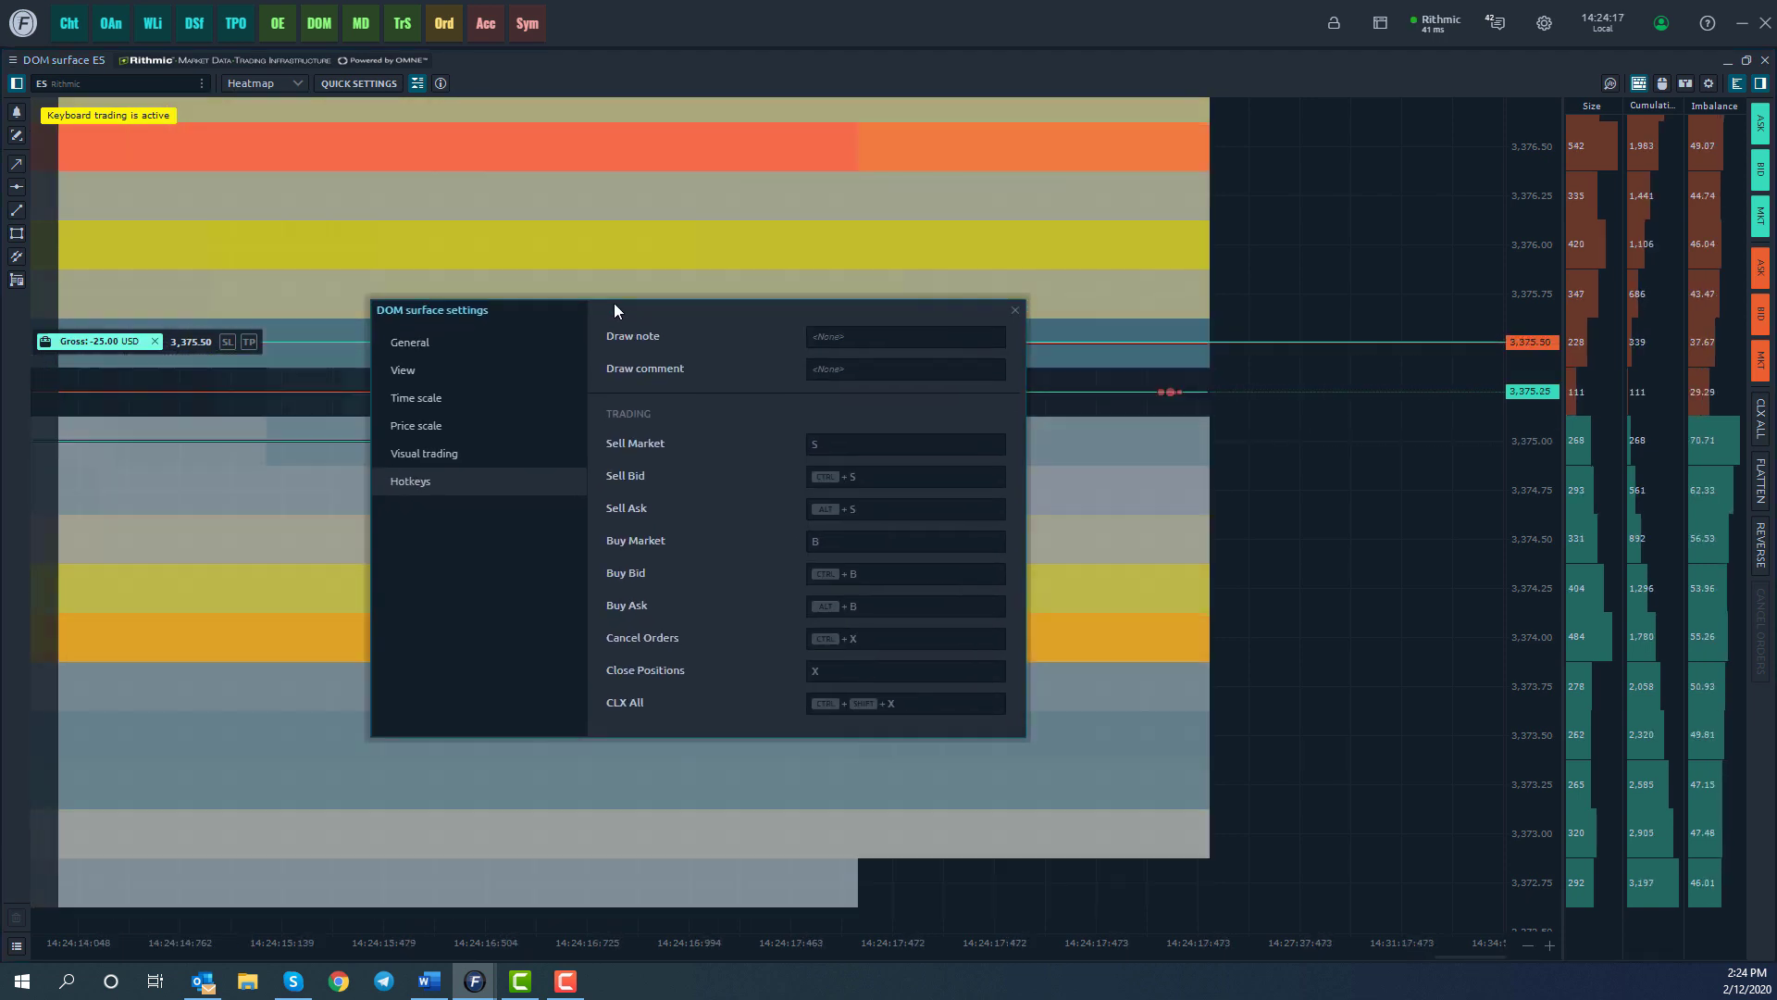